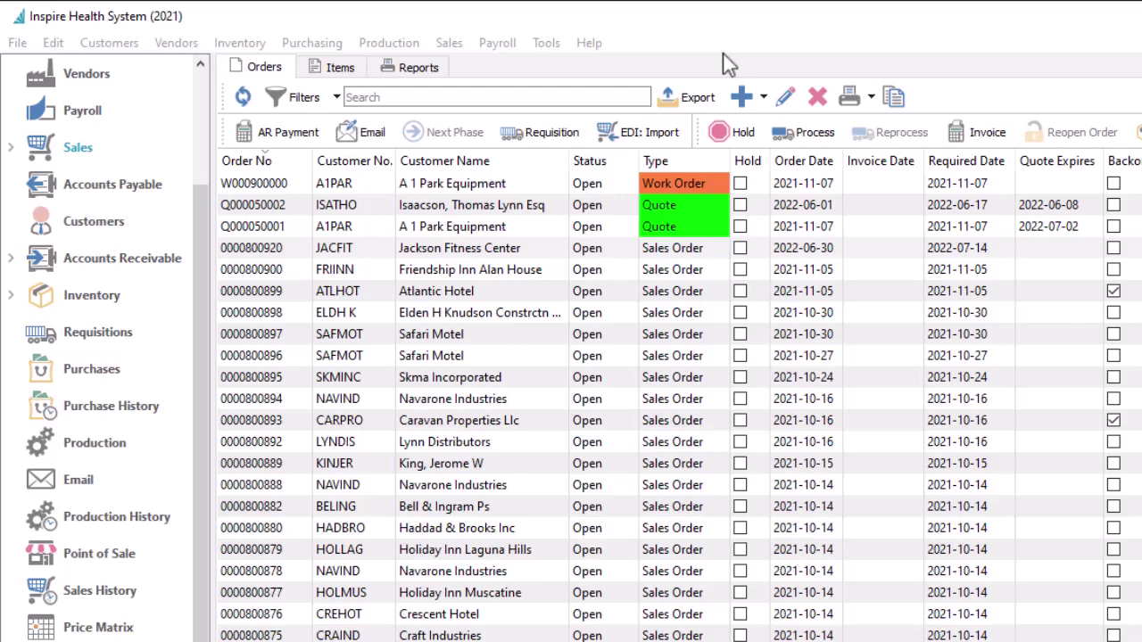
click(549, 254)
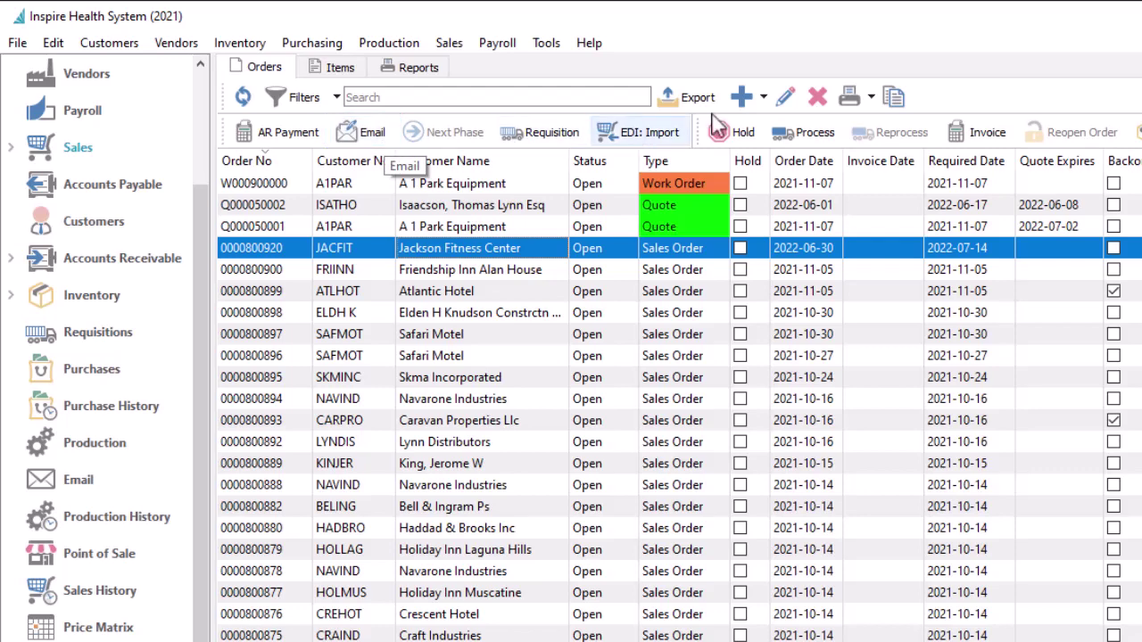
click(871, 98)
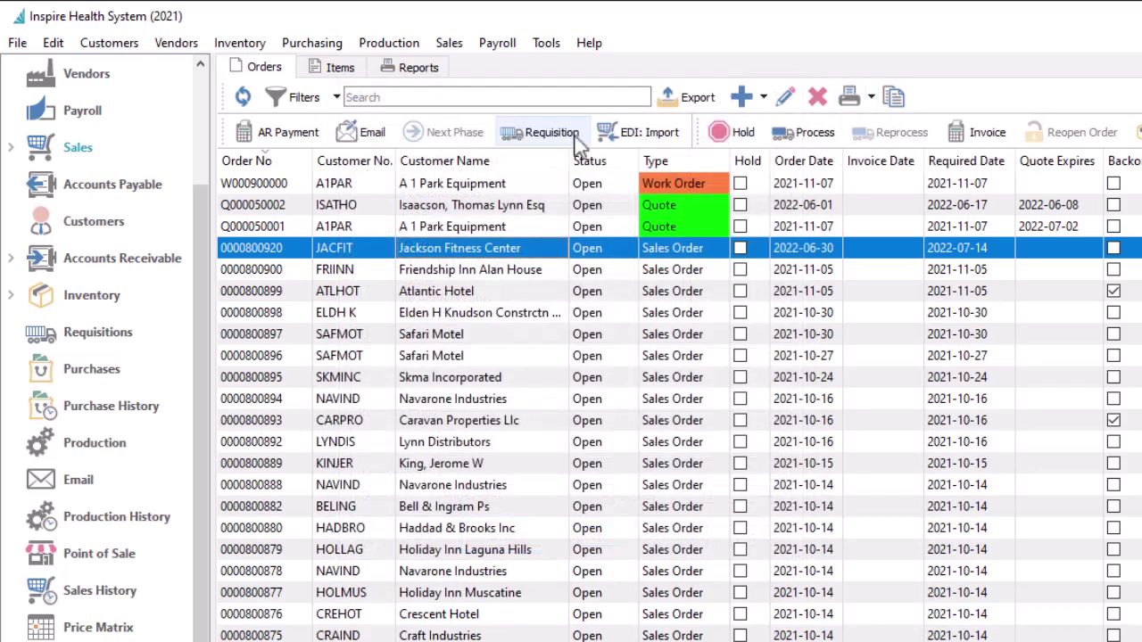
click(387, 143)
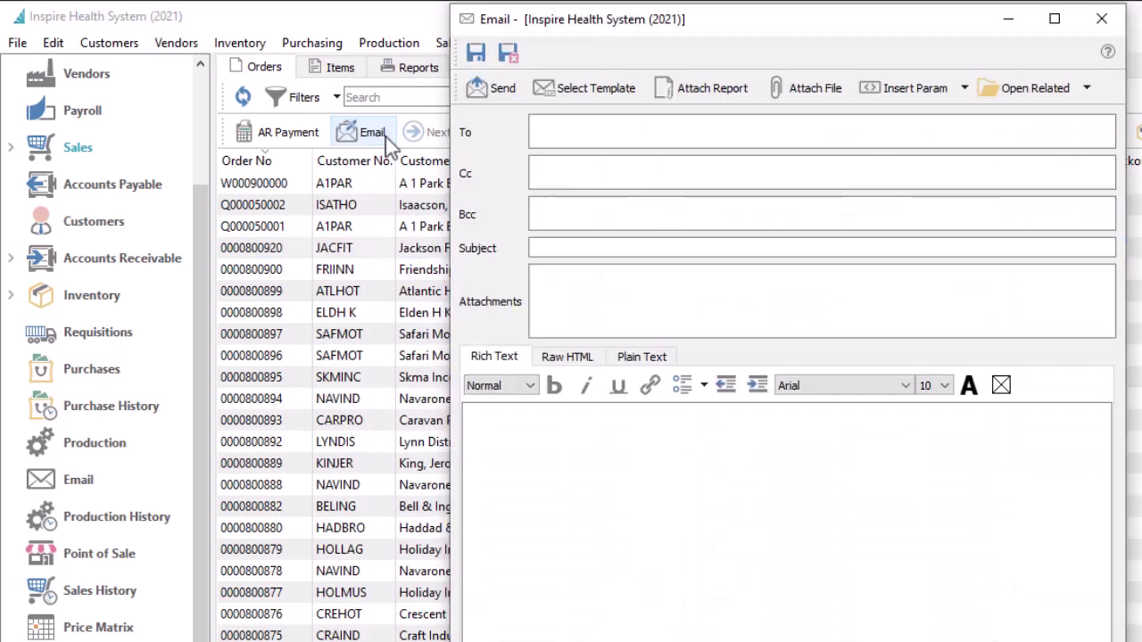
click(544, 131)
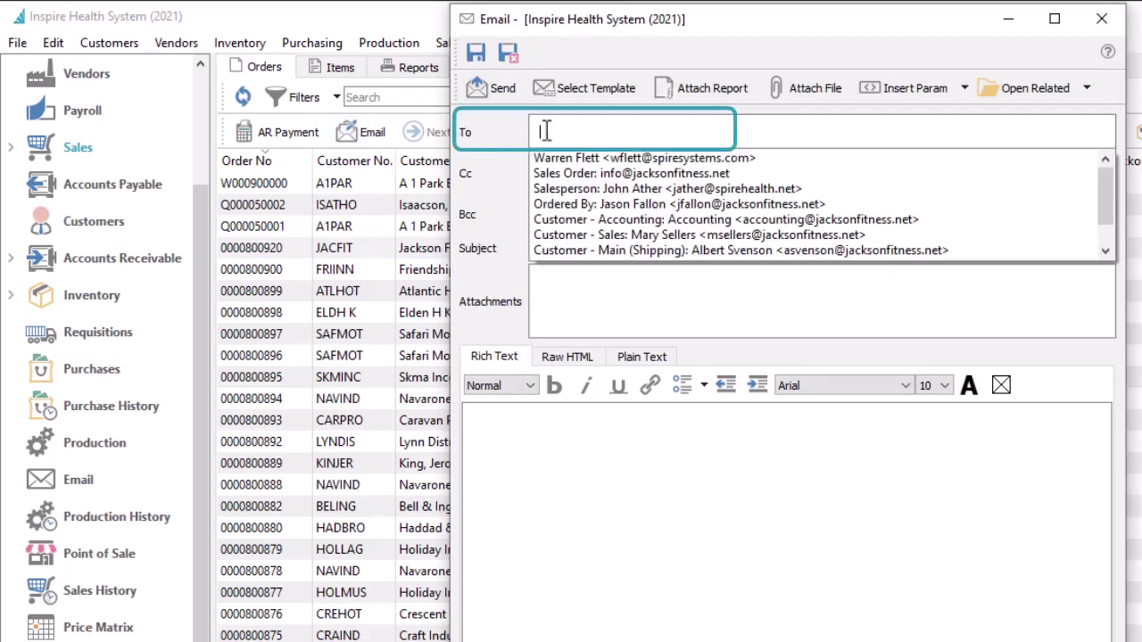
click(552, 204)
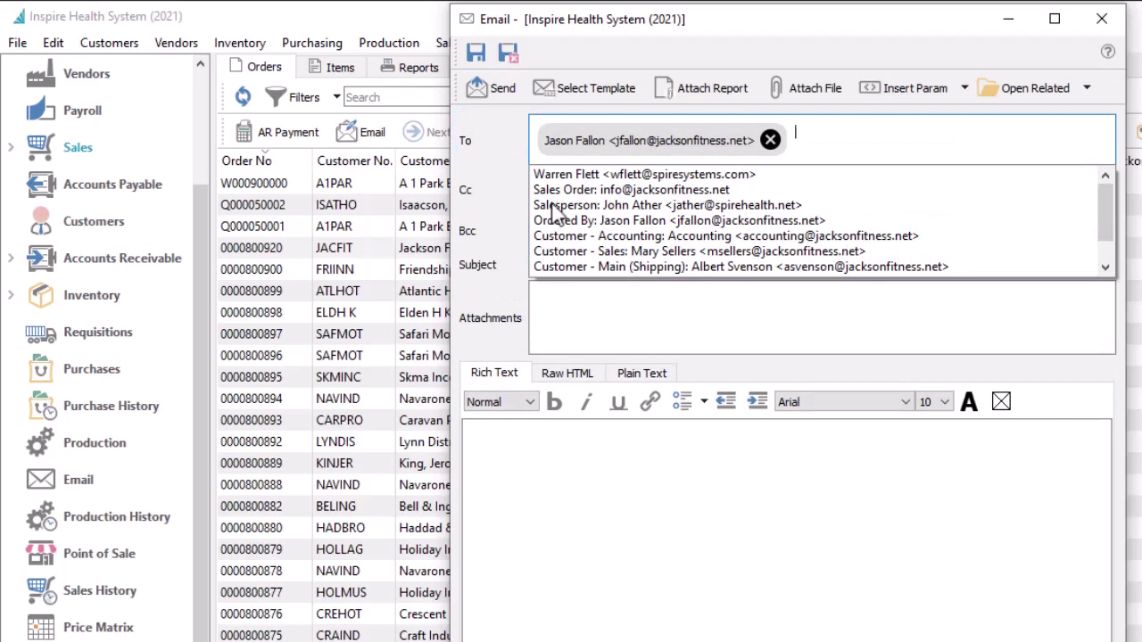
key(Escape)
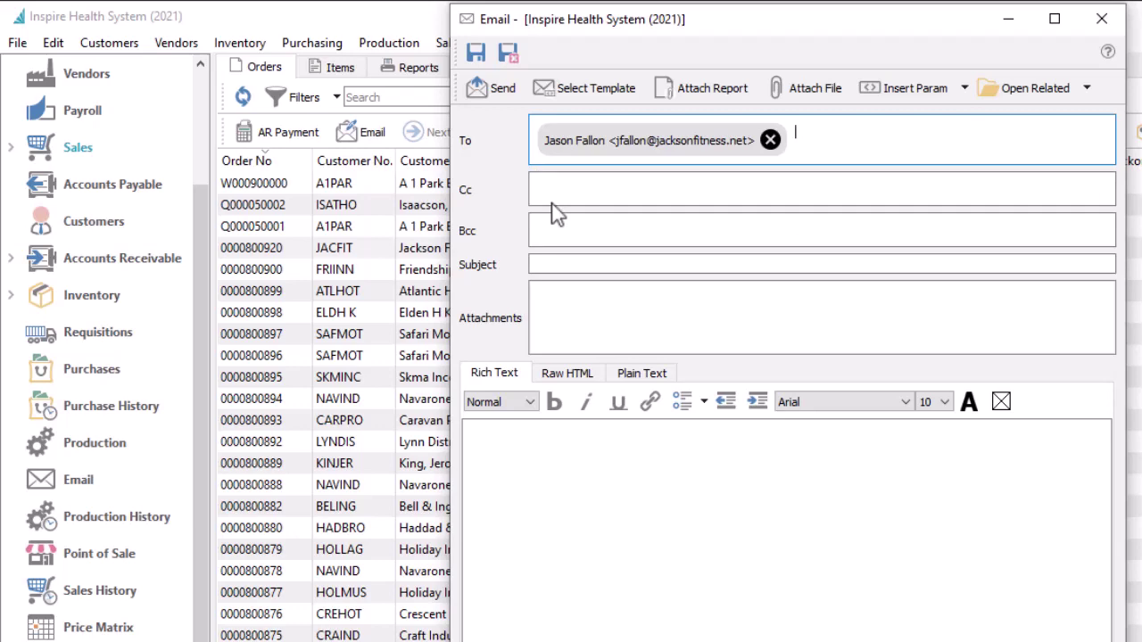
click(555, 190)
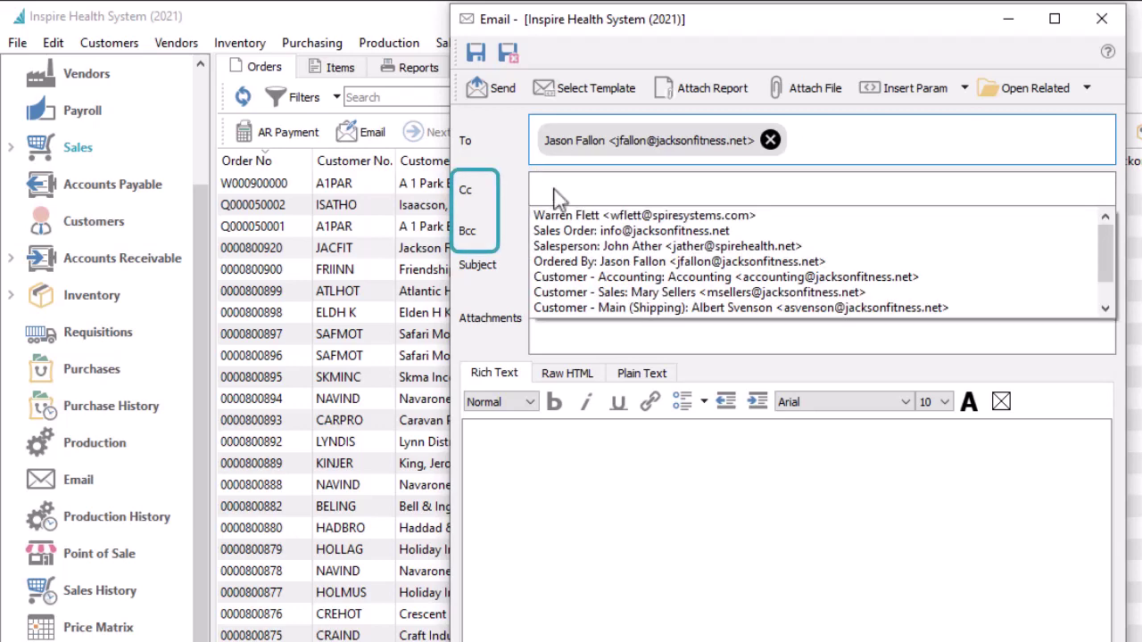
click(559, 276)
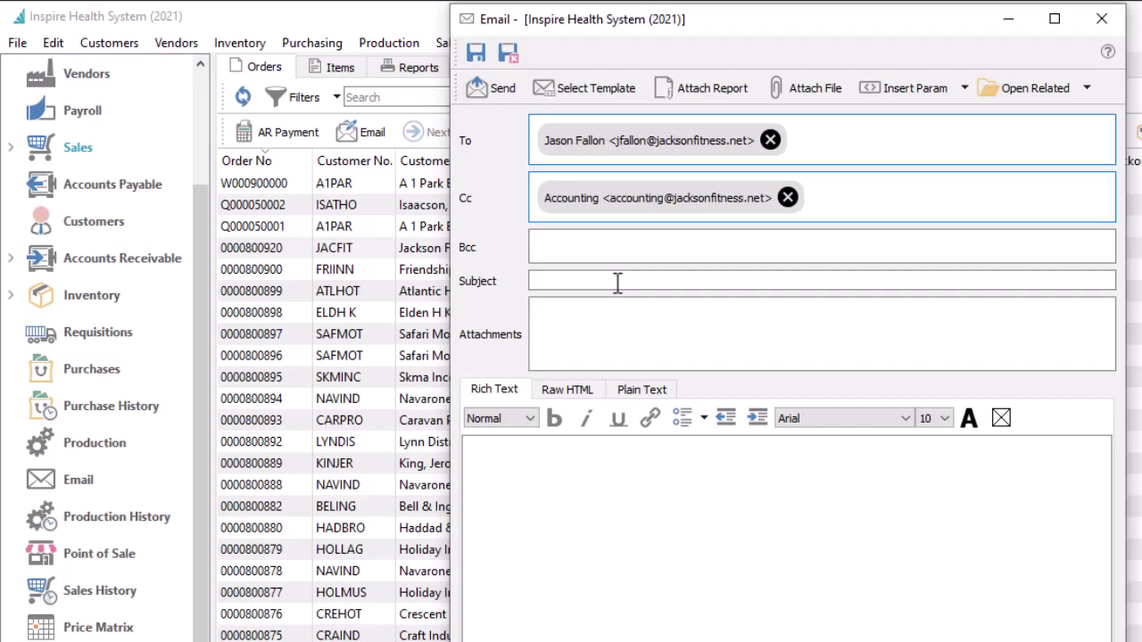
Attach Order Cancellation Policy.pdf and the Order Confirmation report to the email.
click(805, 107)
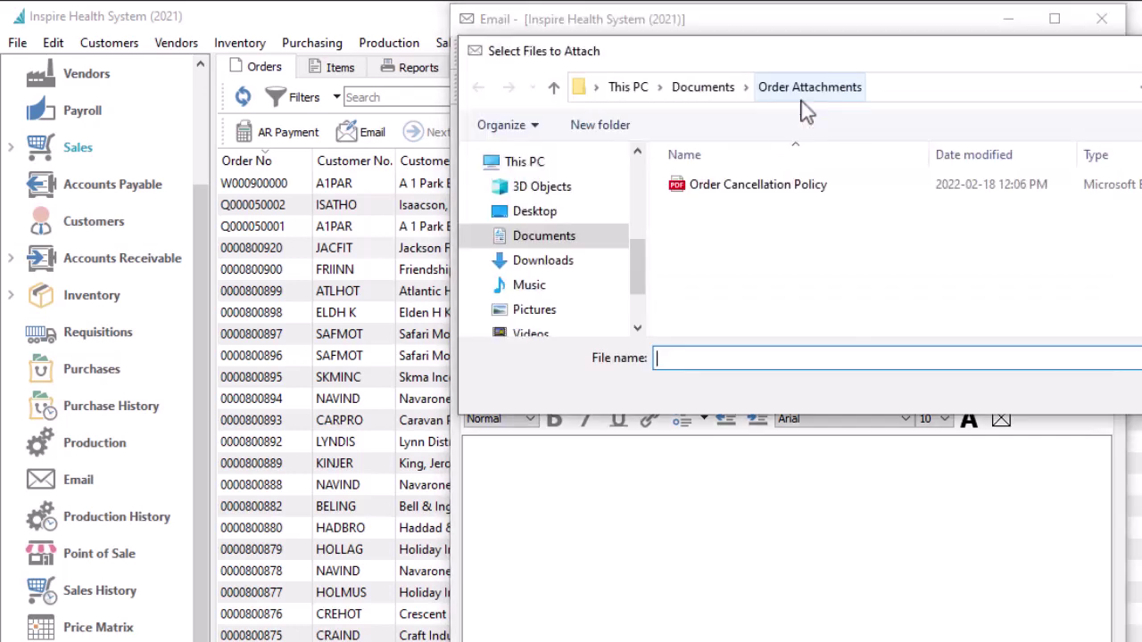
click(754, 197)
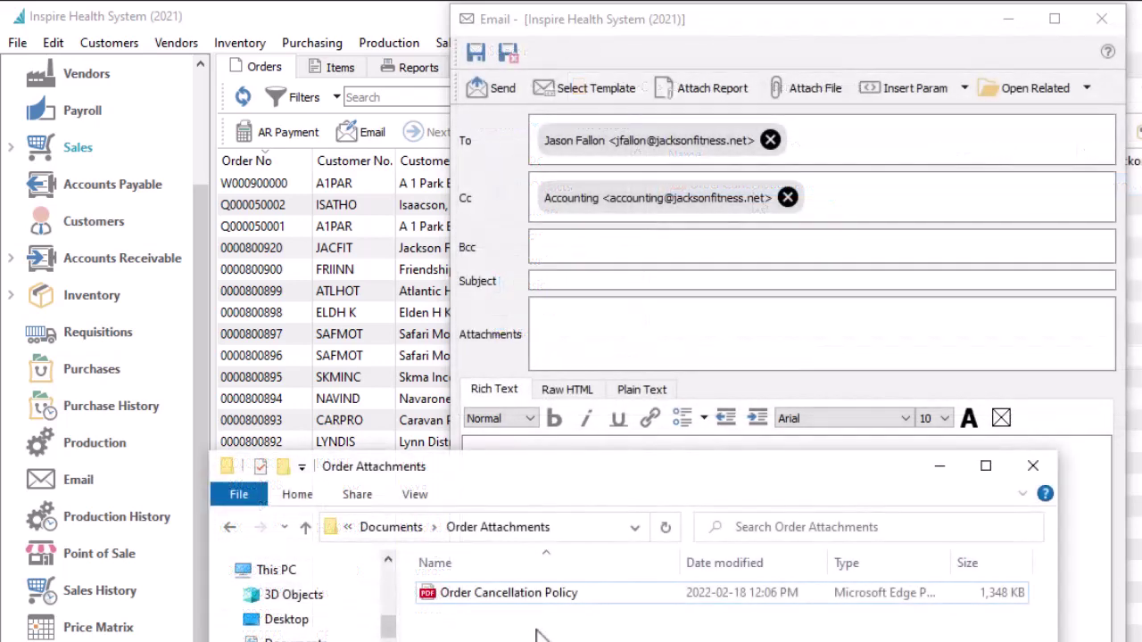
drag(526, 594, 593, 348)
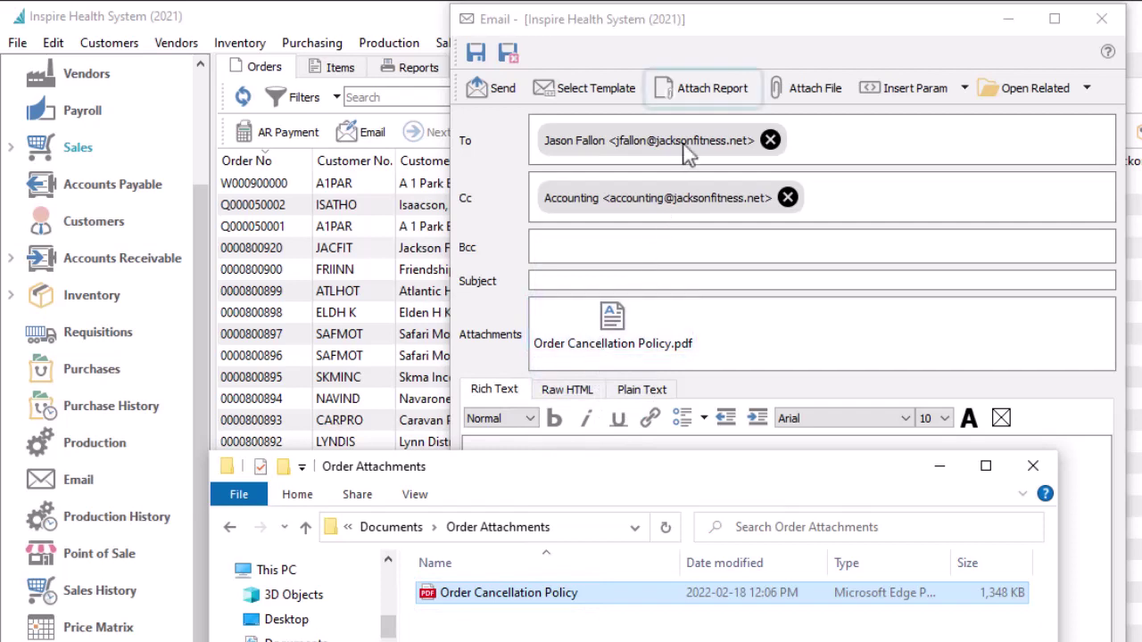
click(694, 89)
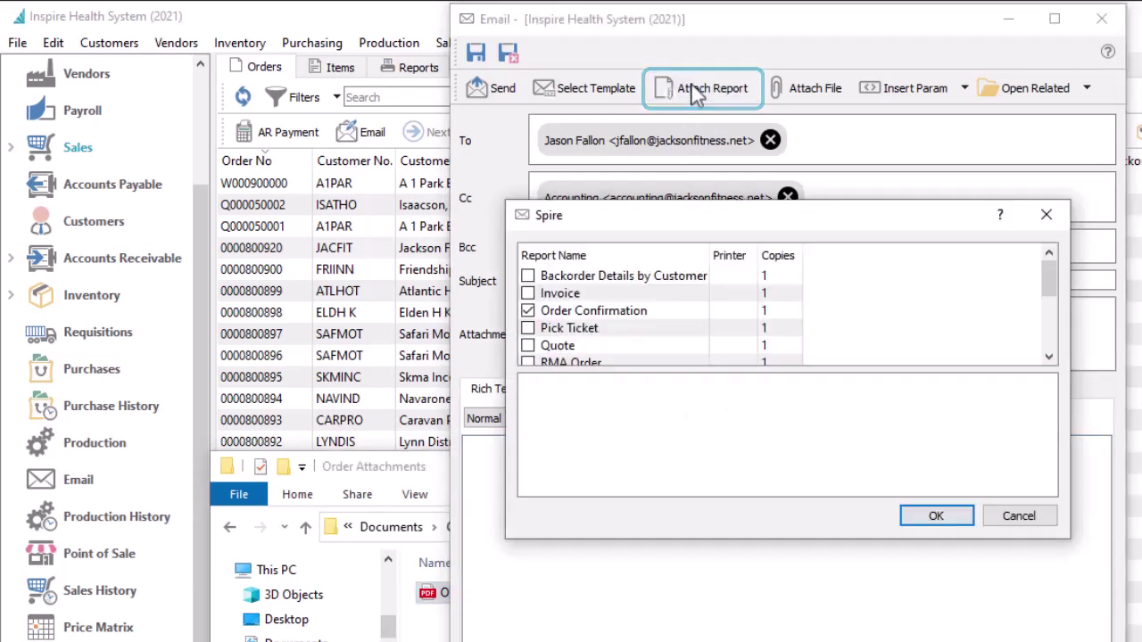
click(935, 517)
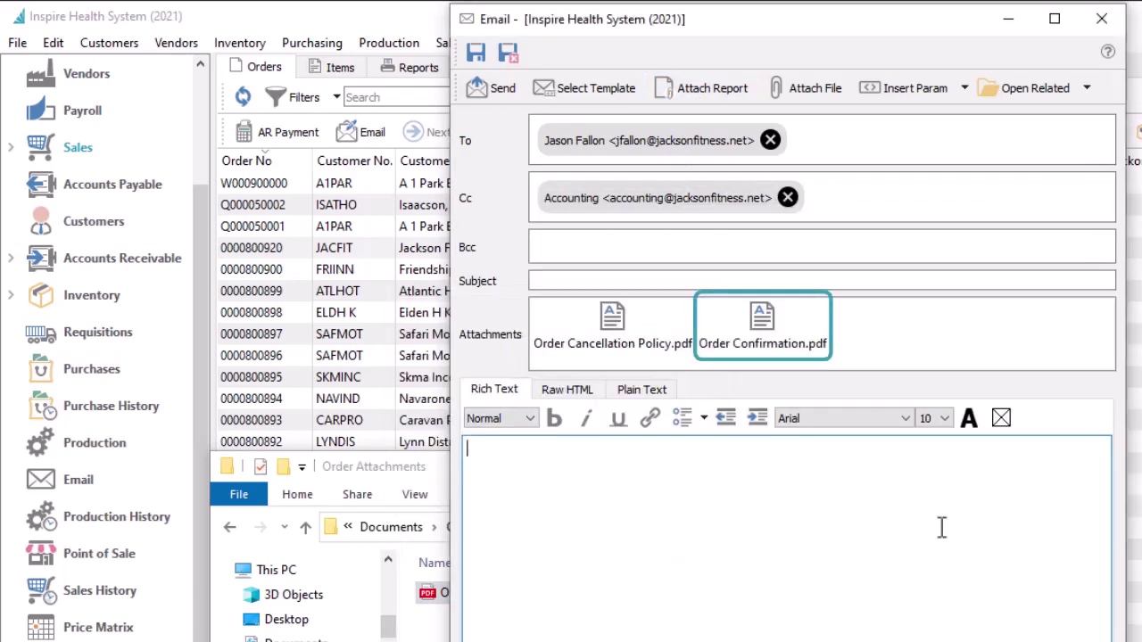
click(545, 502)
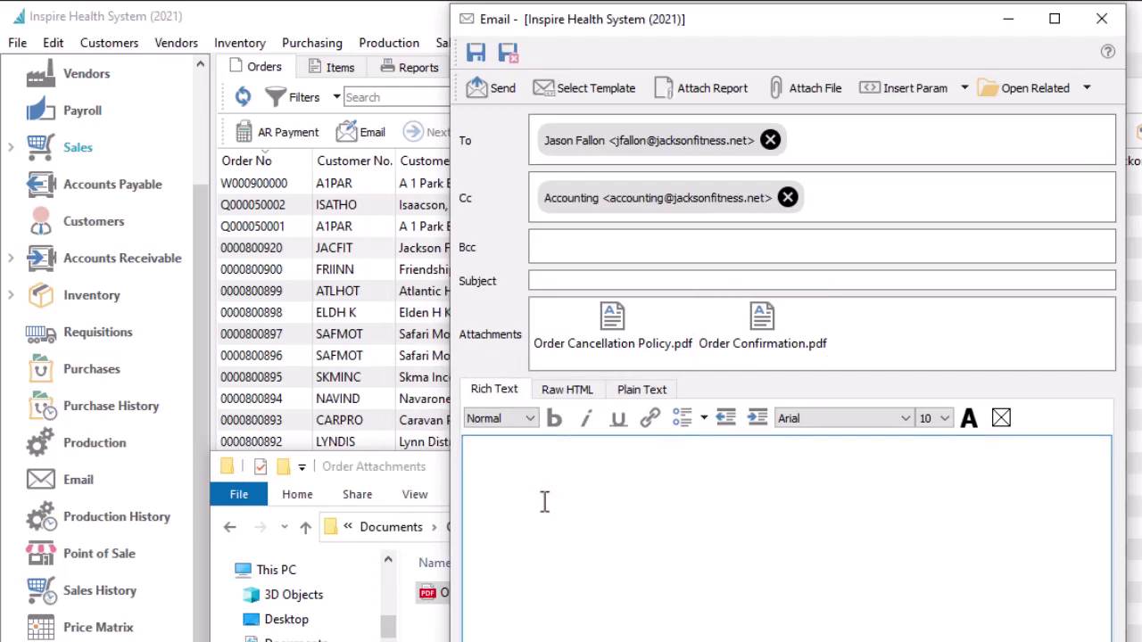
click(571, 98)
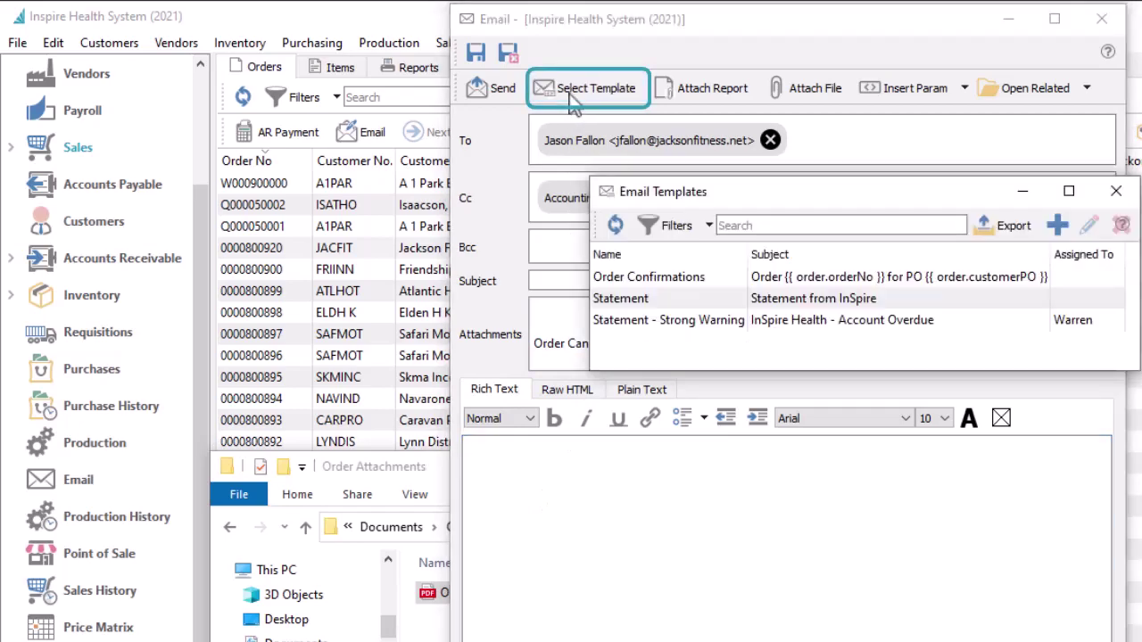
click(632, 279)
double_click(632, 279)
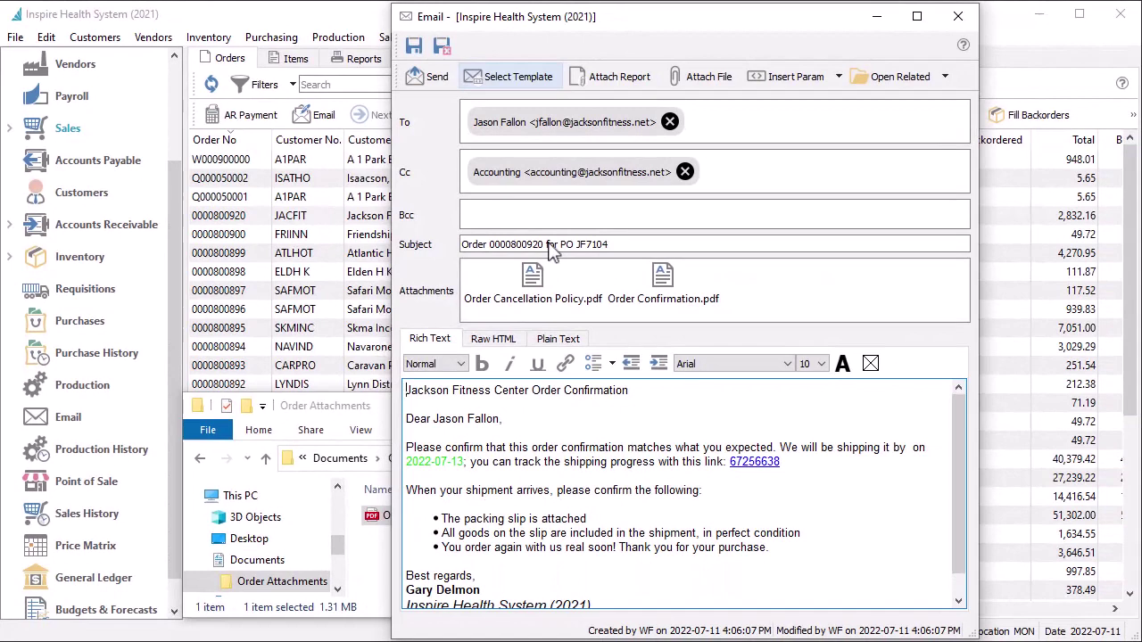
Inspect the message as Plain Text and Raw HTML, returning to Rich Text each time.
click(571, 339)
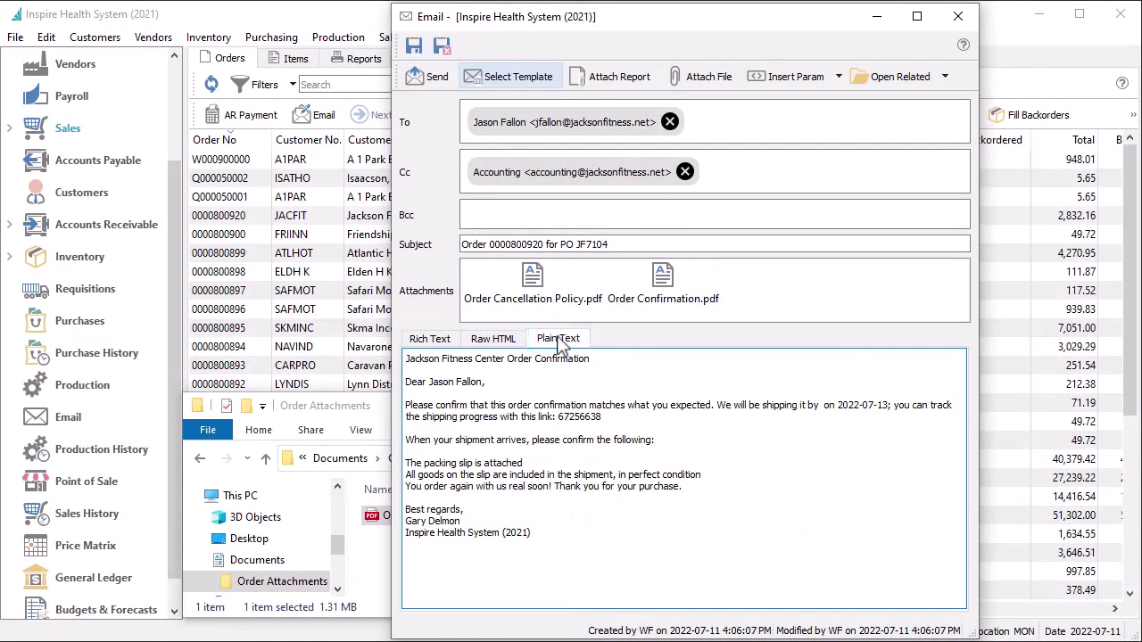
click(446, 344)
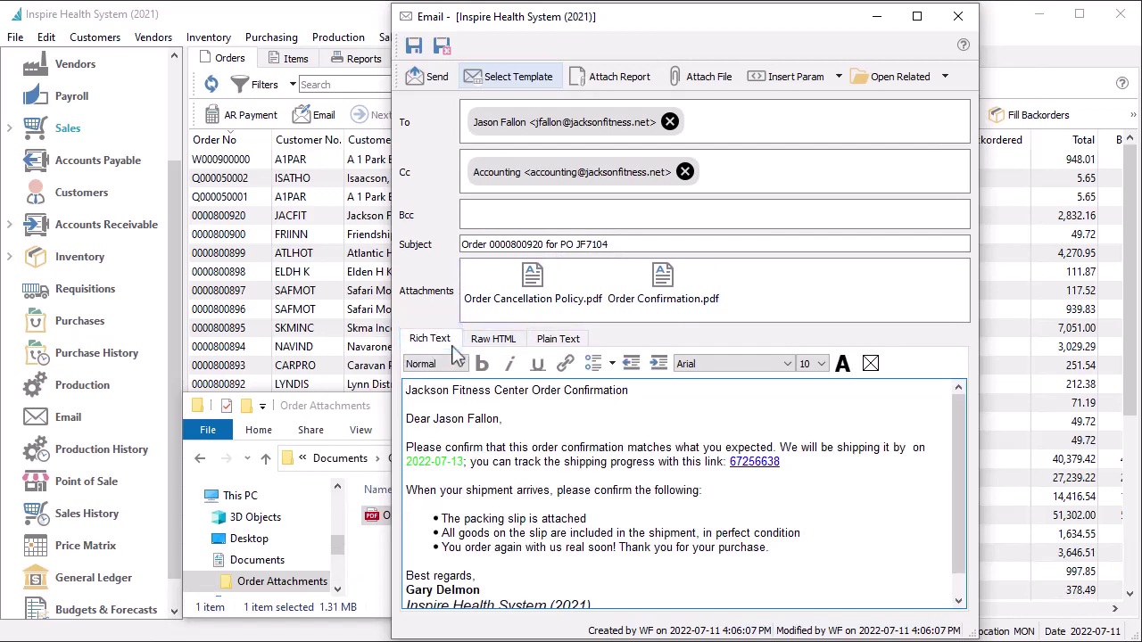
click(473, 346)
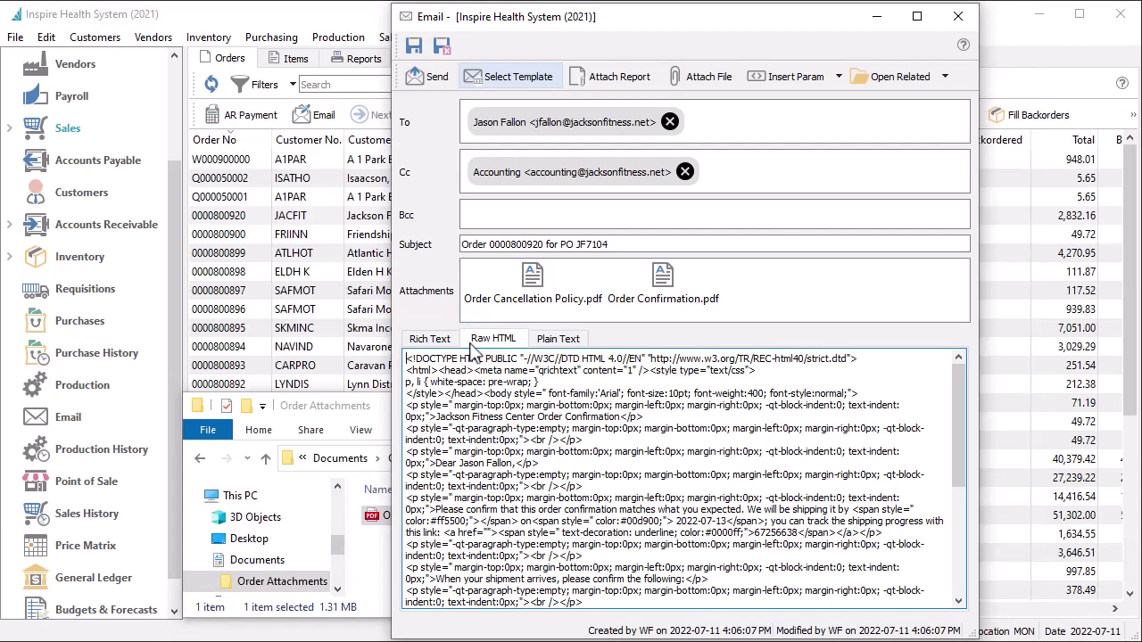
click(430, 339)
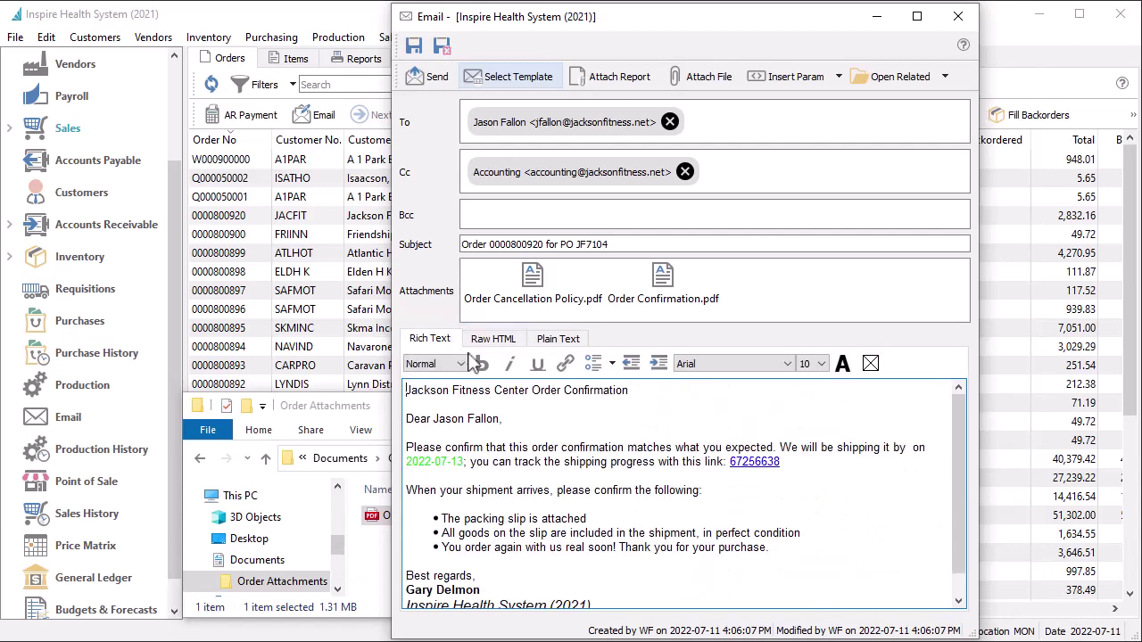
click(836, 84)
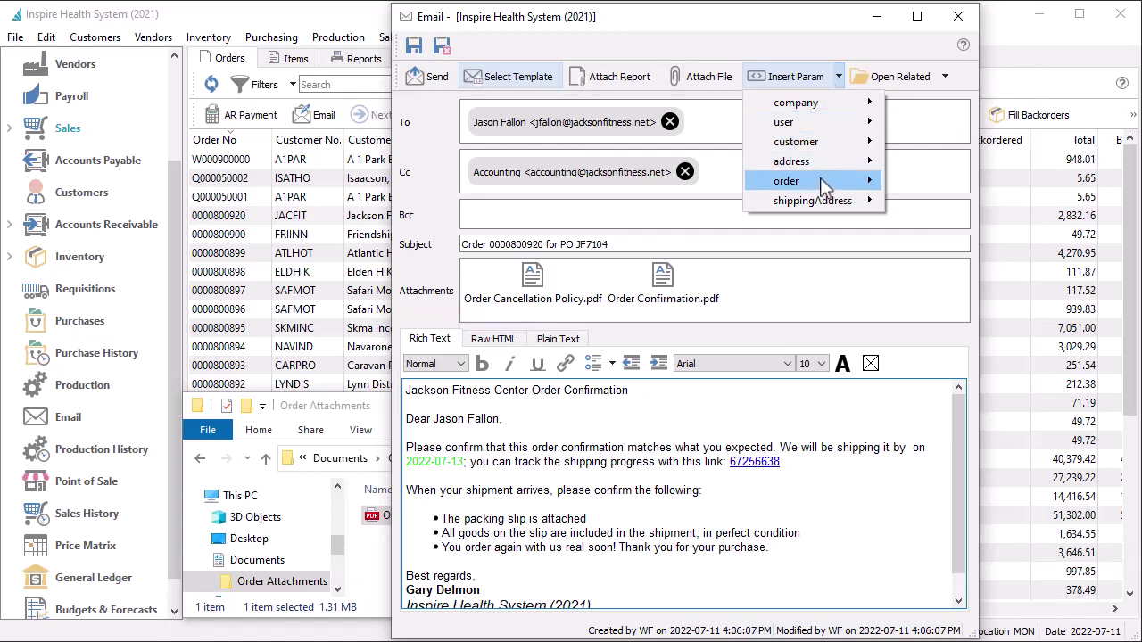
mouse_move(819, 180)
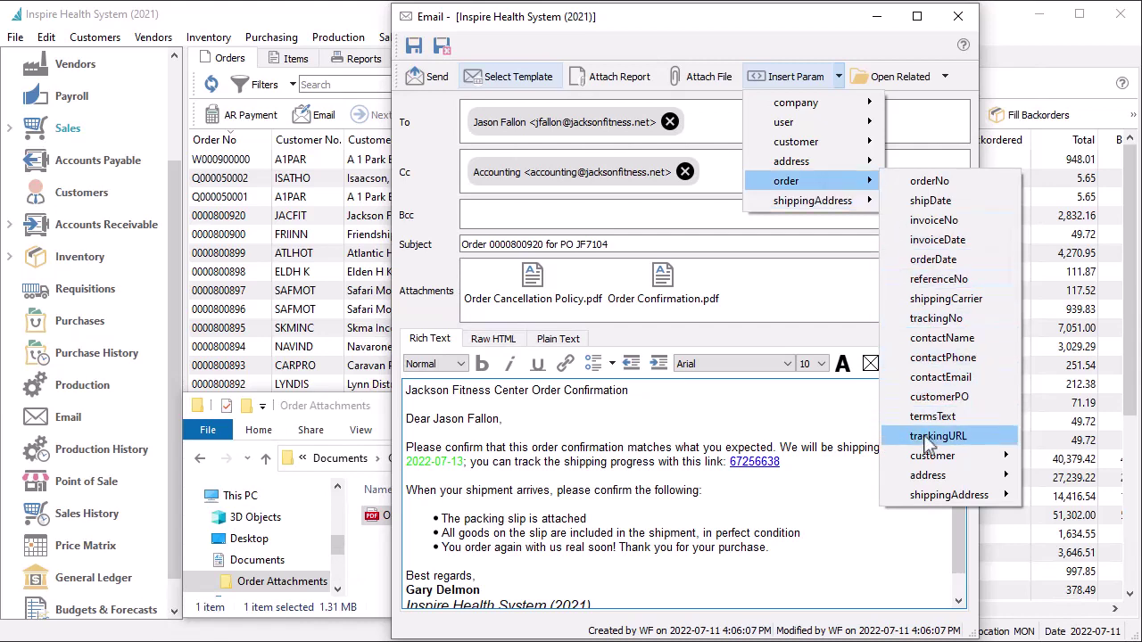
mouse_move(923, 459)
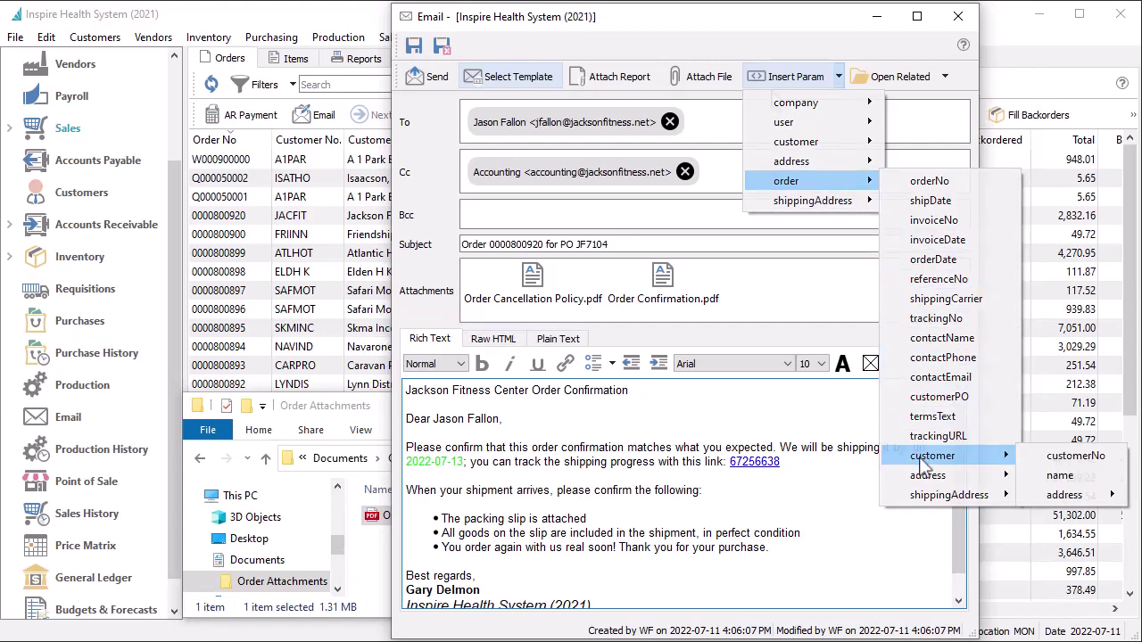
click(774, 100)
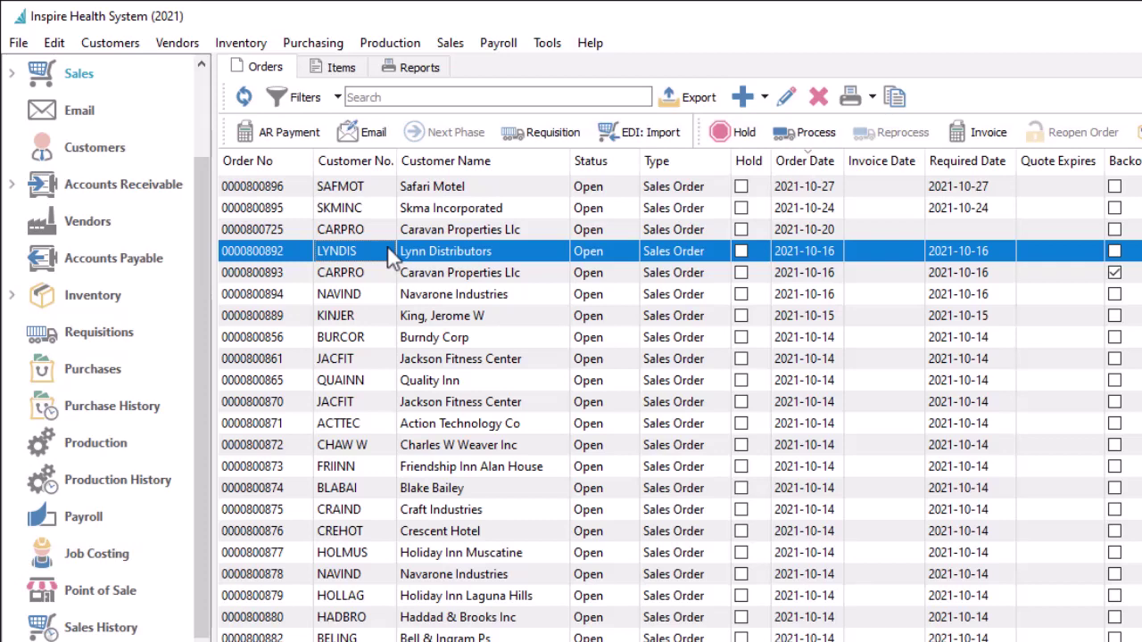
Select the LYNDIS, CARPRO and NAVIND orders together and open an Email Batch for them.
shift+click(381, 295)
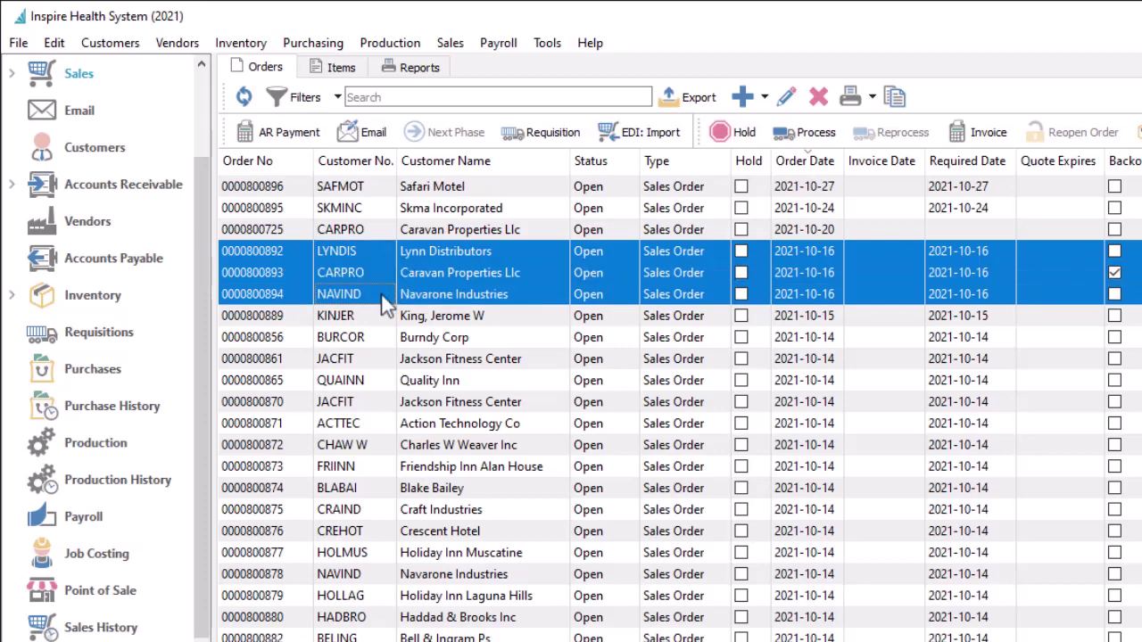
click(375, 134)
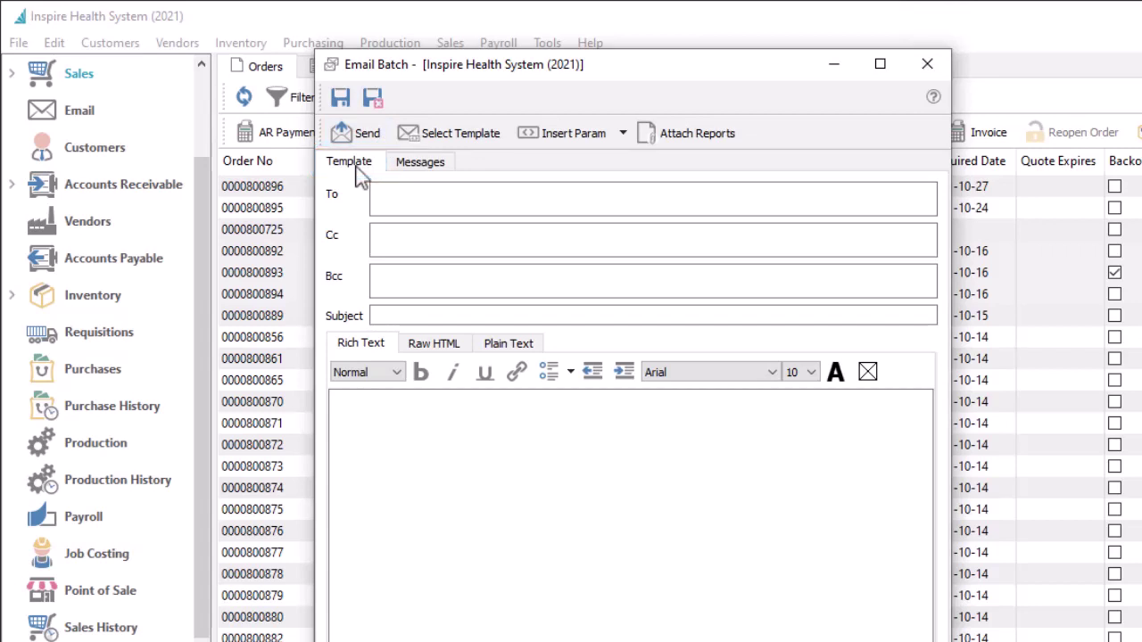
Load the Order Confirmations template, address the batch to Buyer, and attach the Order Confirmation report.
click(424, 140)
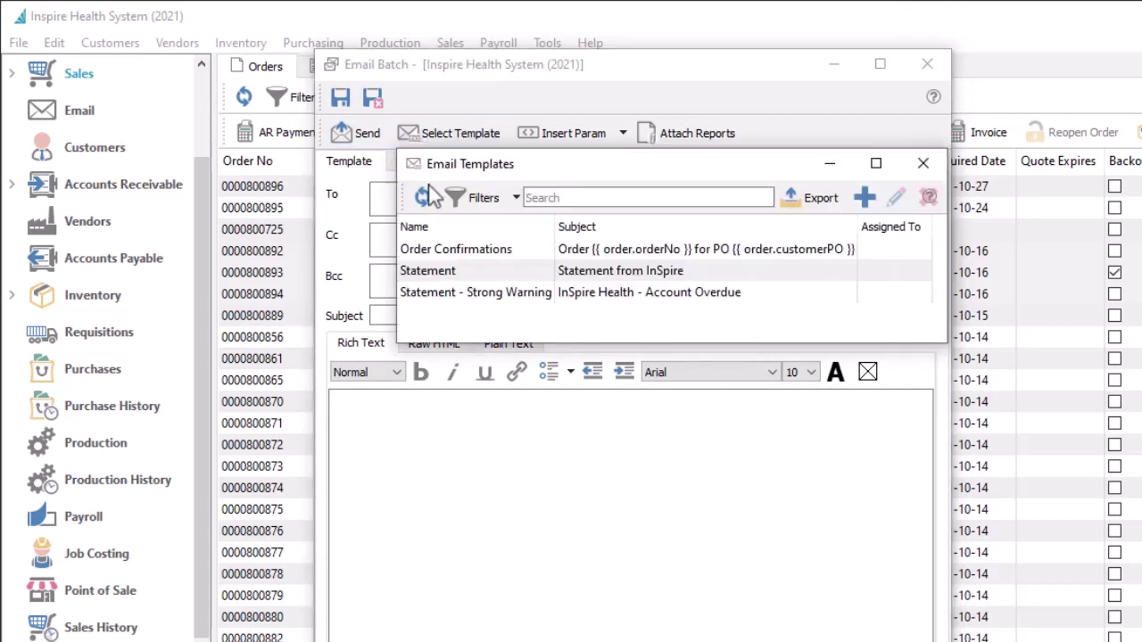
double_click(437, 252)
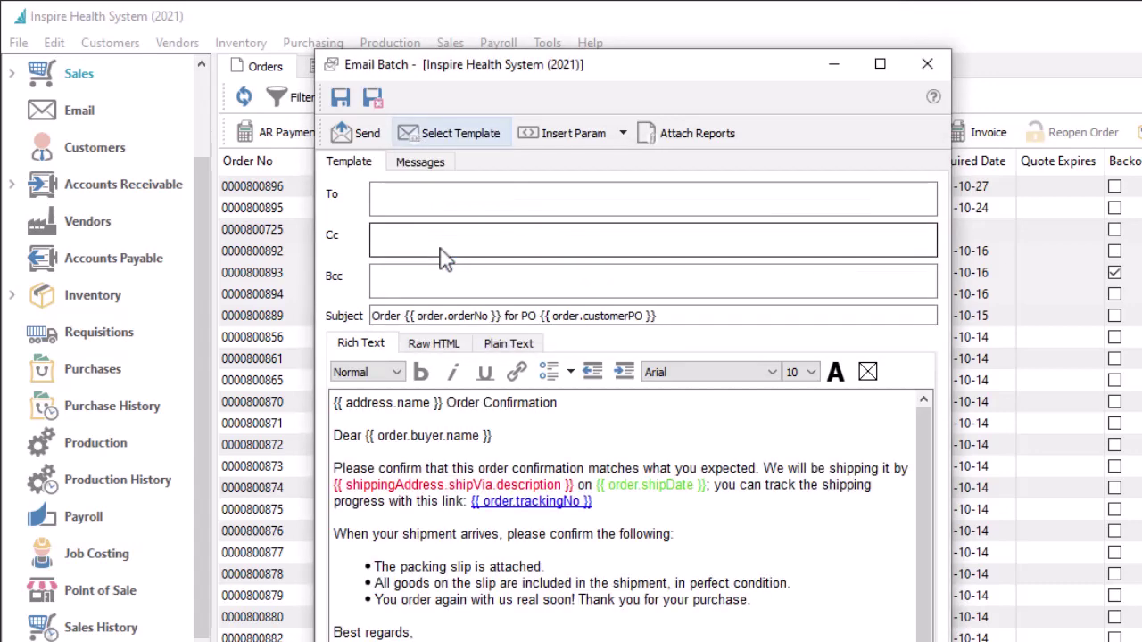
click(397, 196)
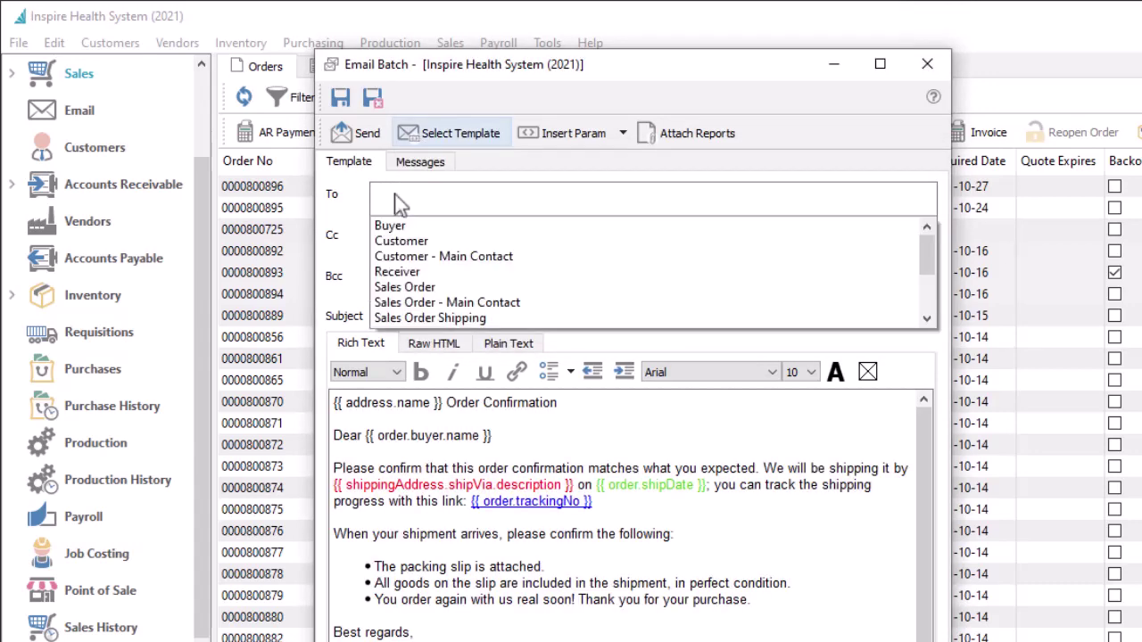
click(394, 226)
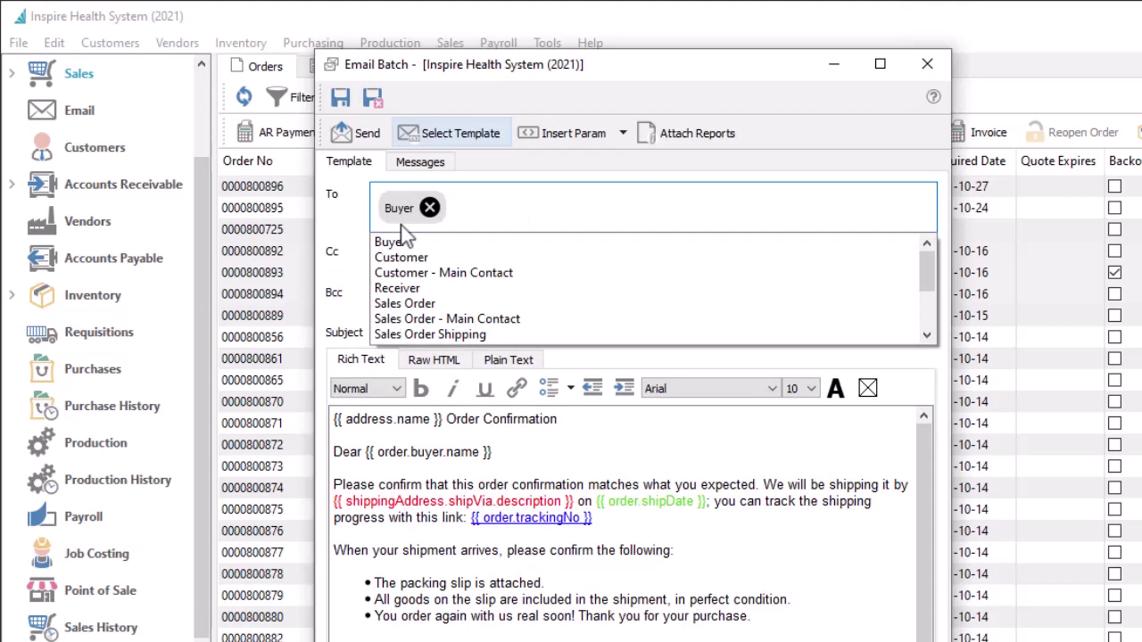
click(401, 228)
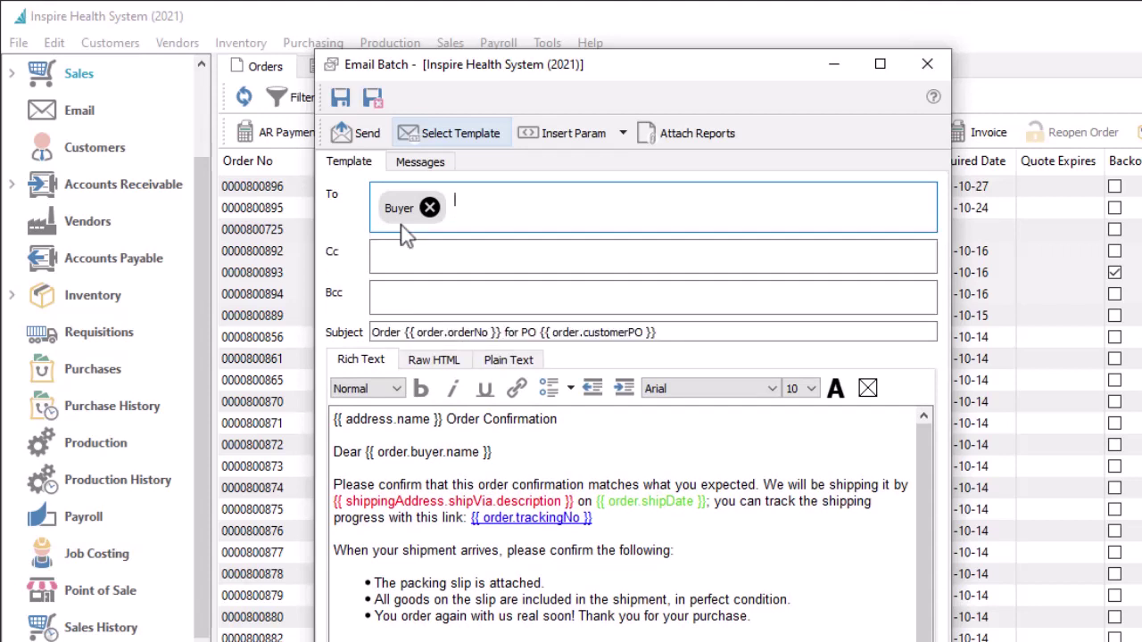
click(675, 150)
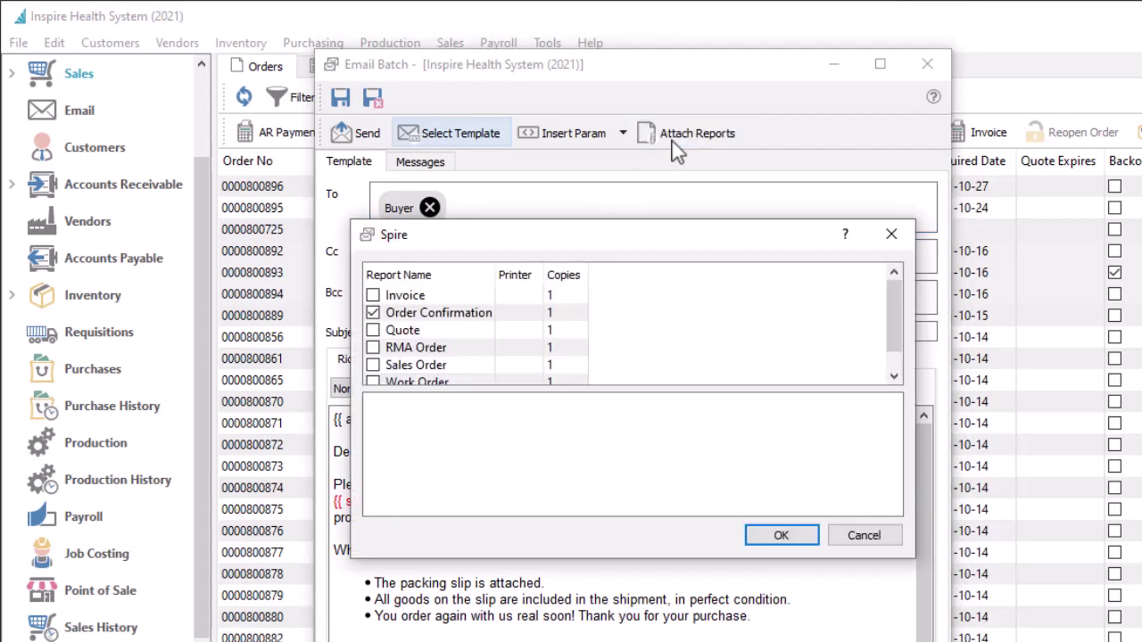
click(767, 539)
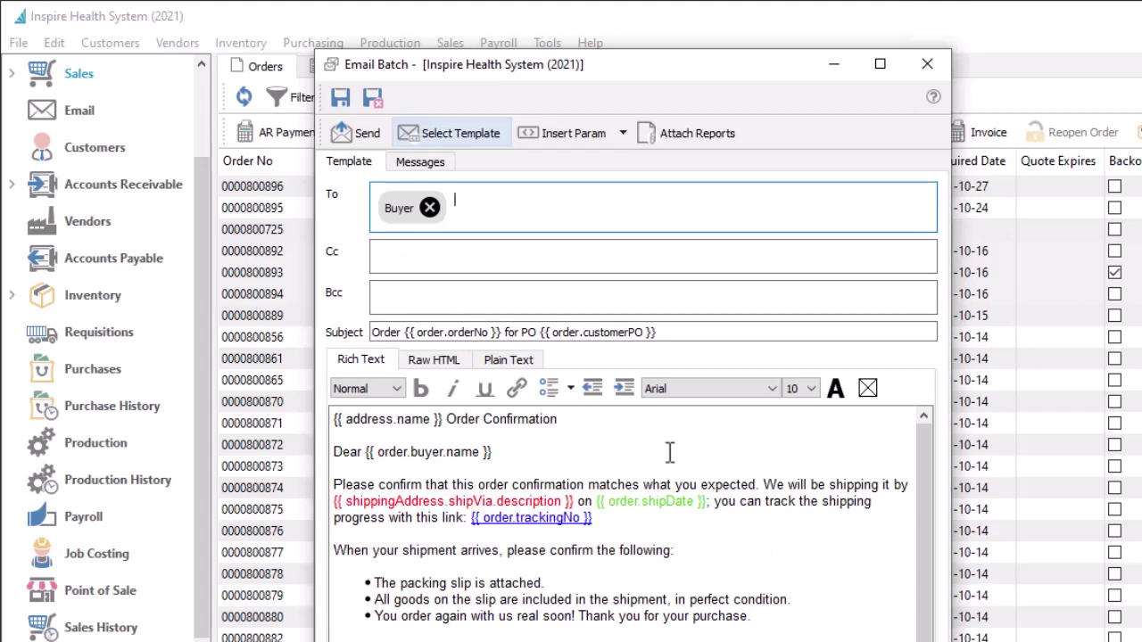
click(420, 162)
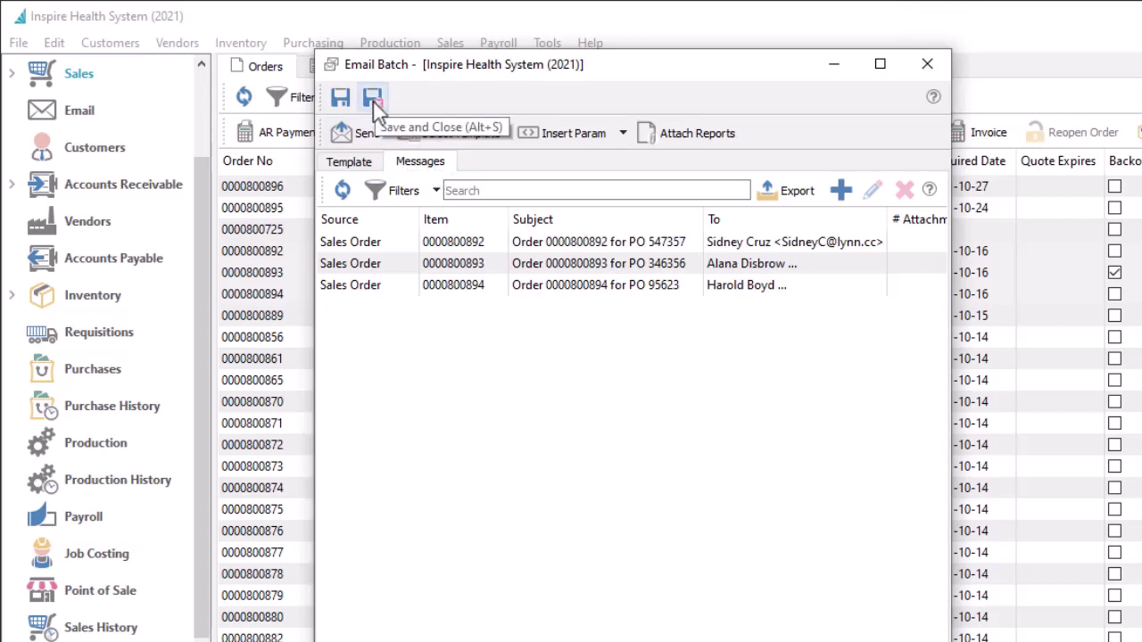
click(464, 266)
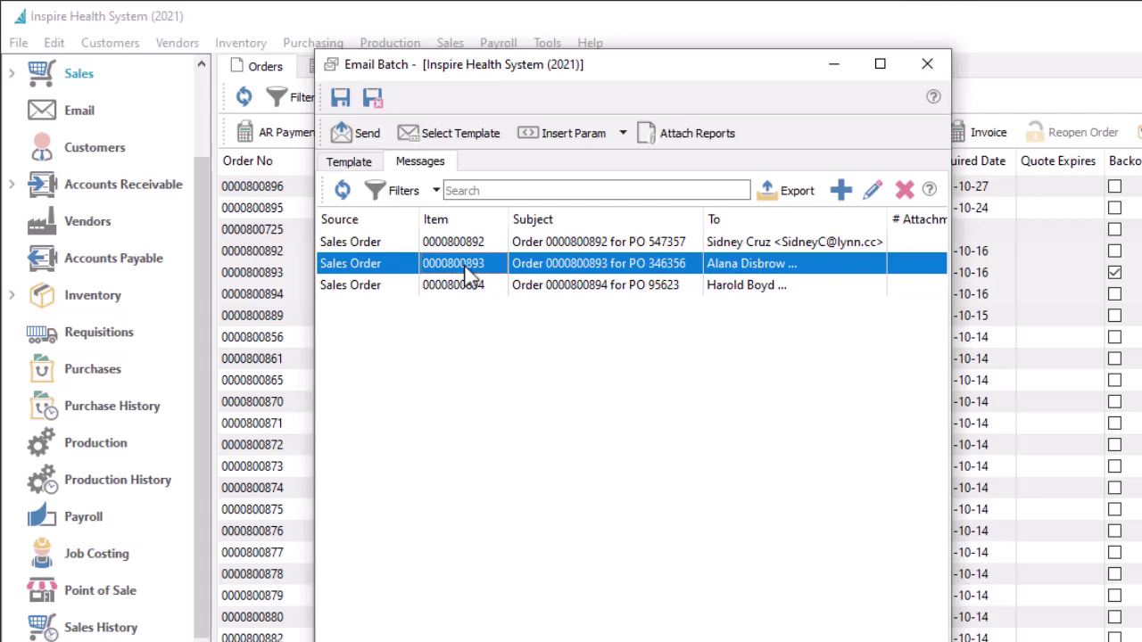
double_click(470, 274)
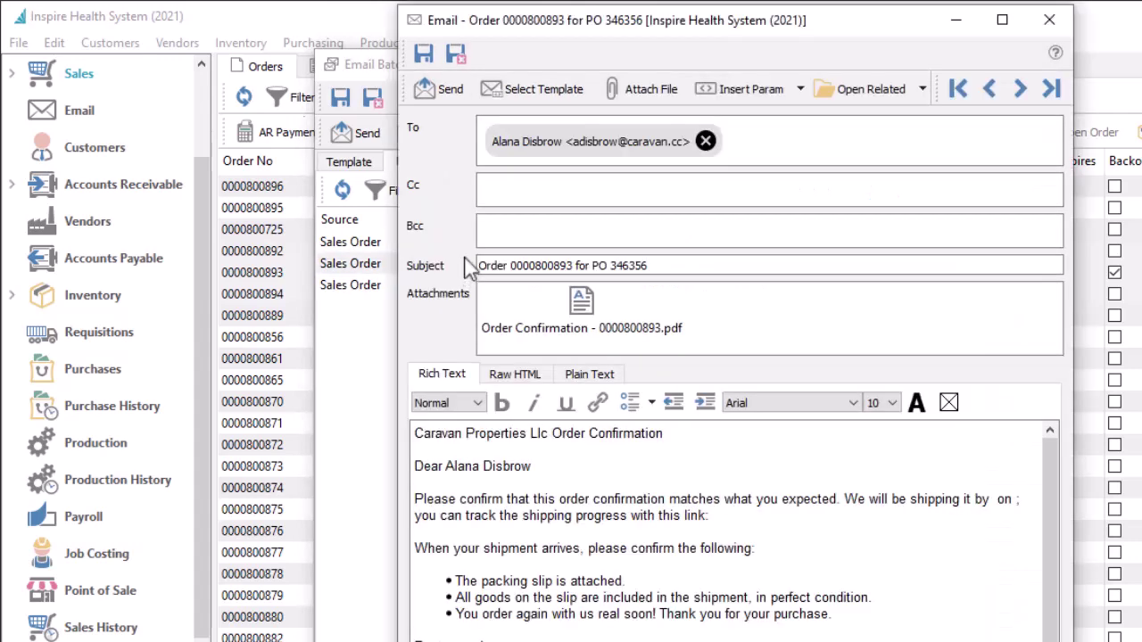
click(458, 59)
click(515, 264)
mouse_move(515, 266)
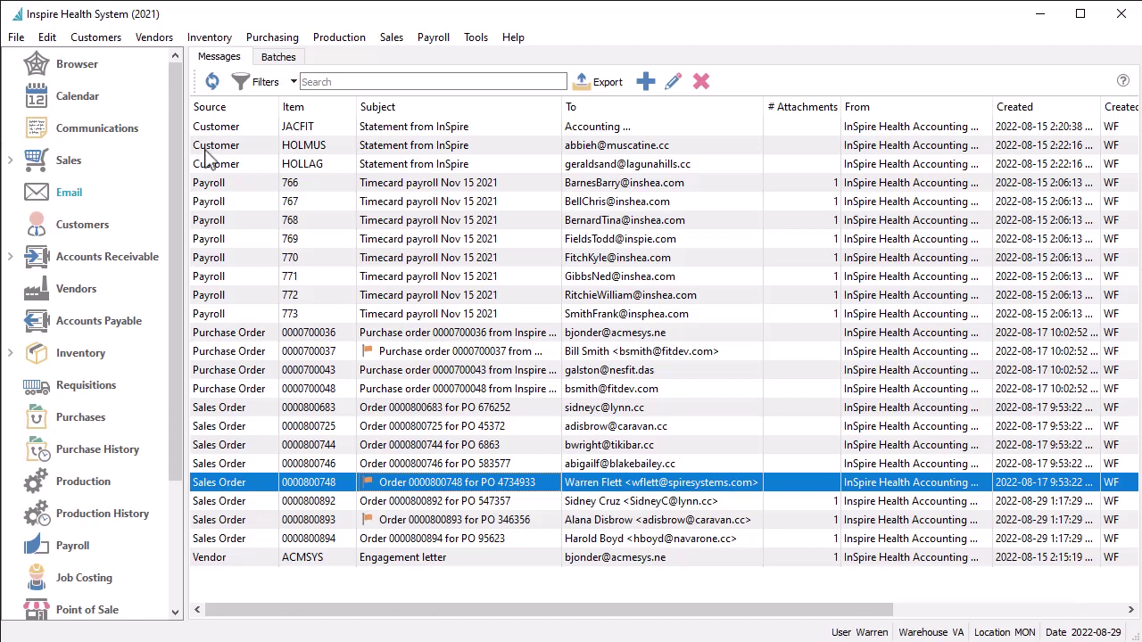
Look over the Batches list, then go back to the Messages list.
click(274, 58)
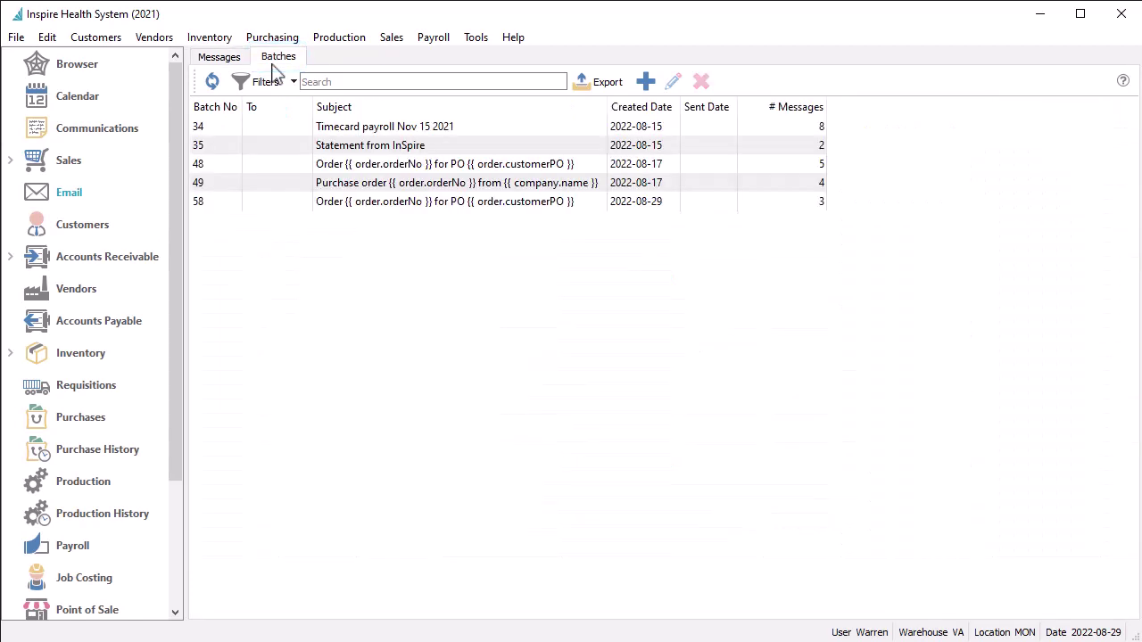
click(235, 62)
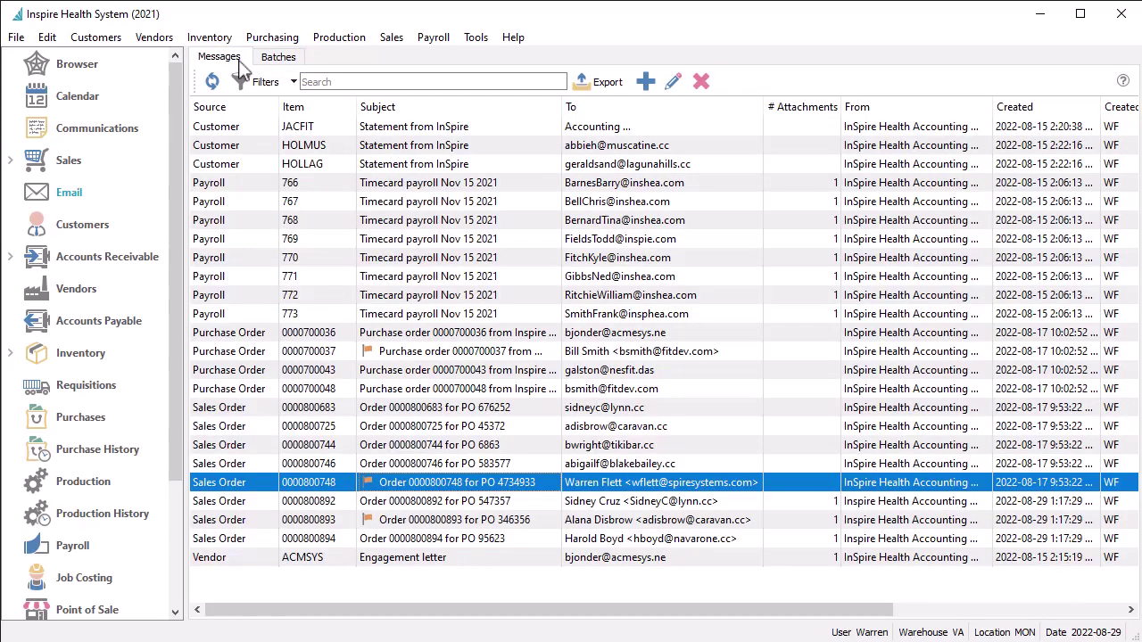
double_click(413, 488)
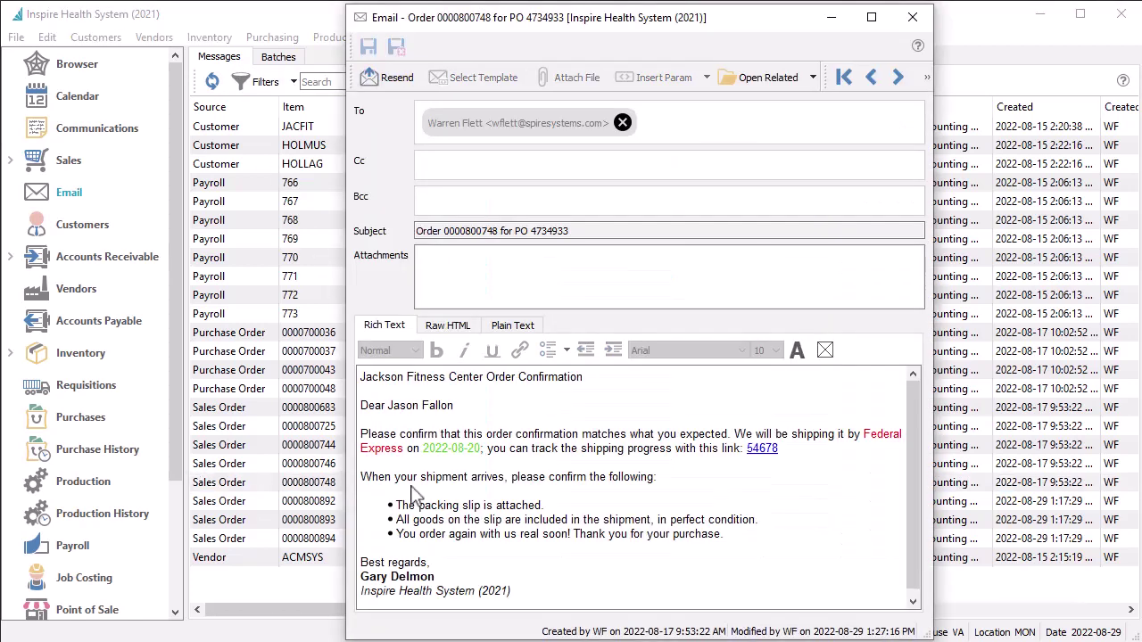
click(810, 78)
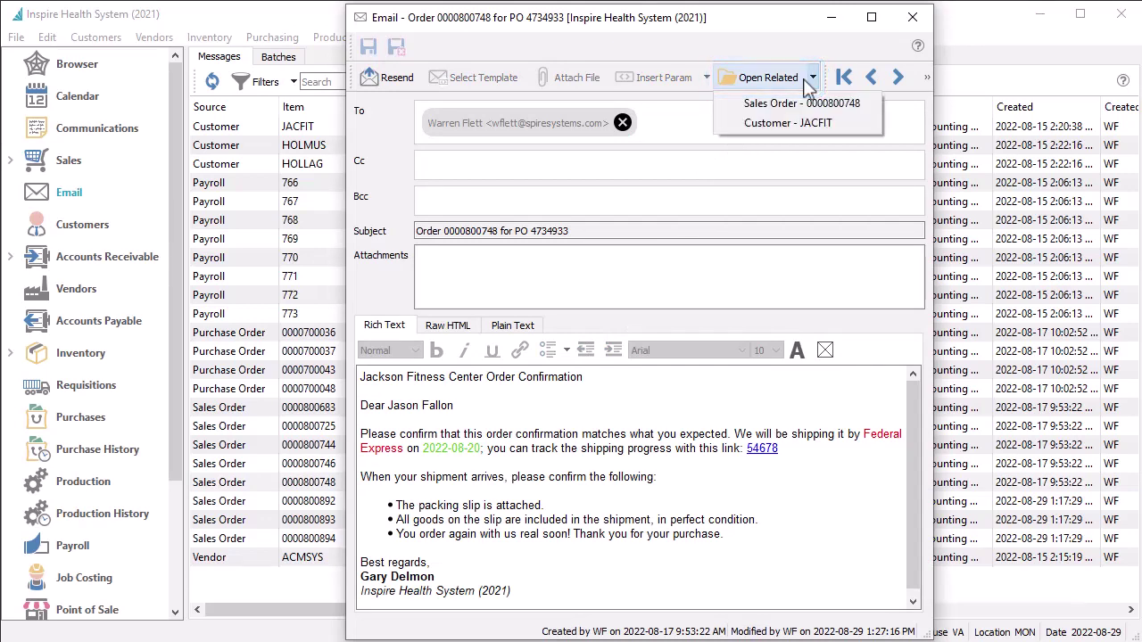
click(814, 130)
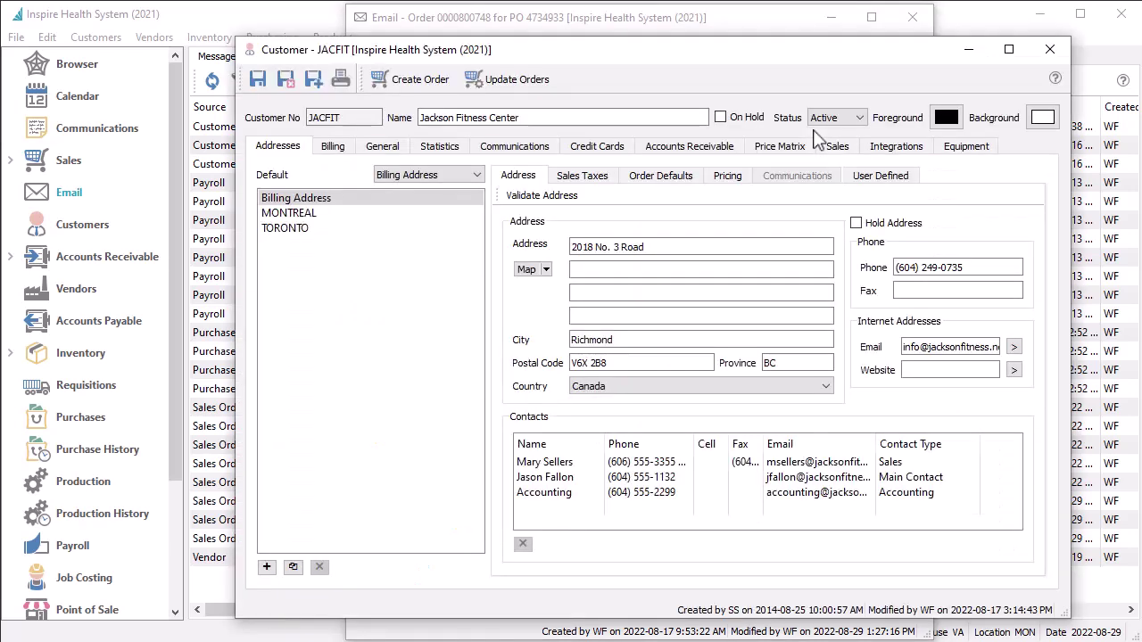
click(540, 149)
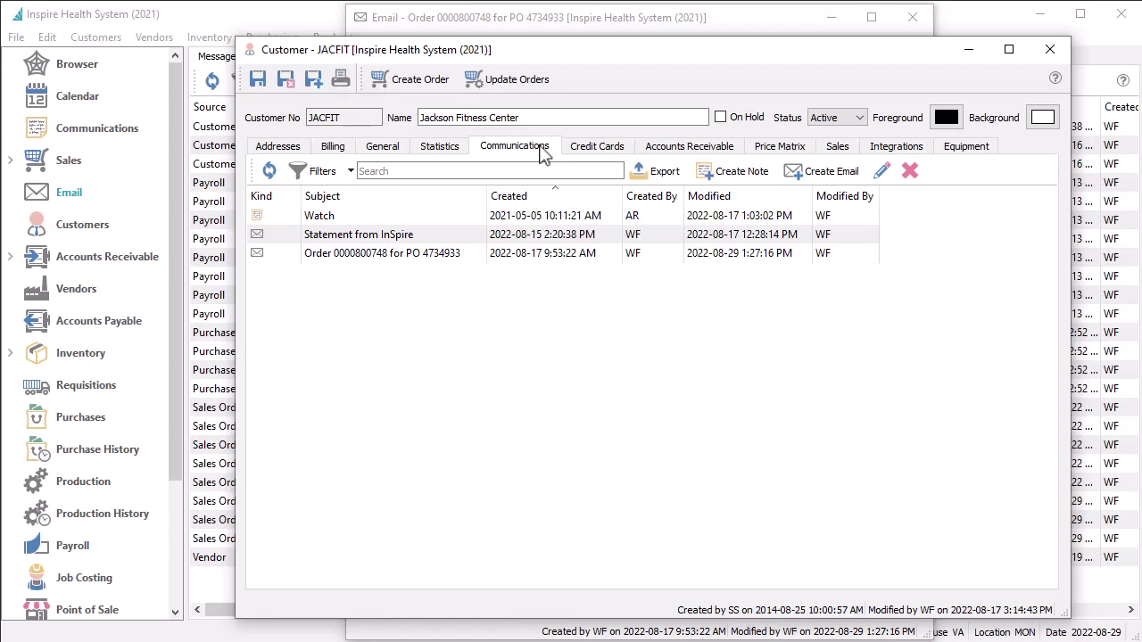
double_click(295, 257)
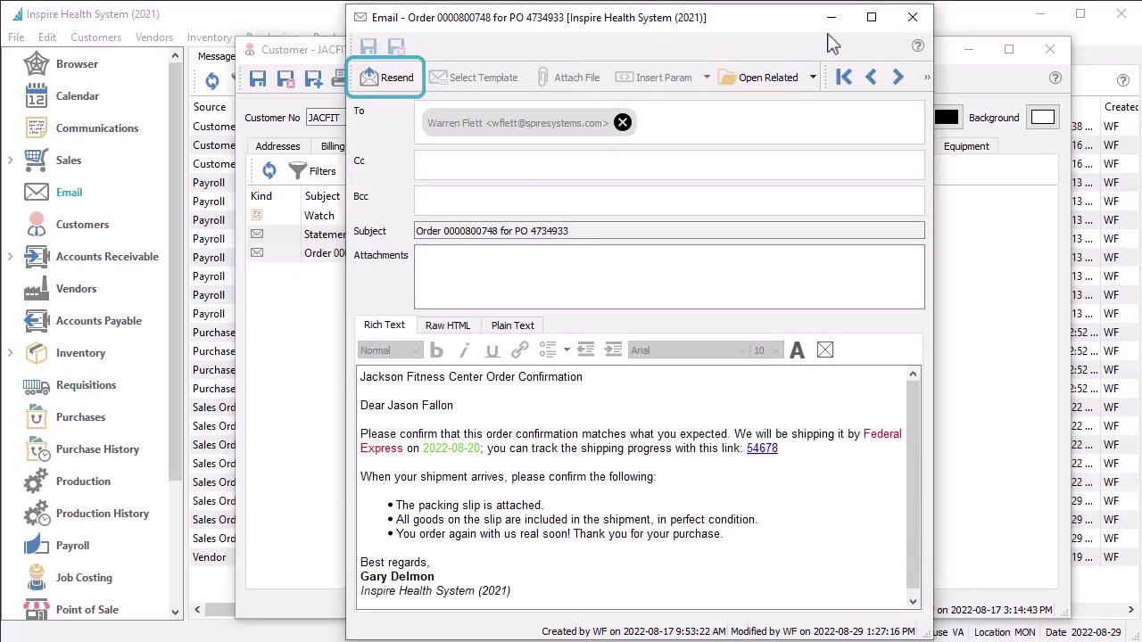
click(910, 20)
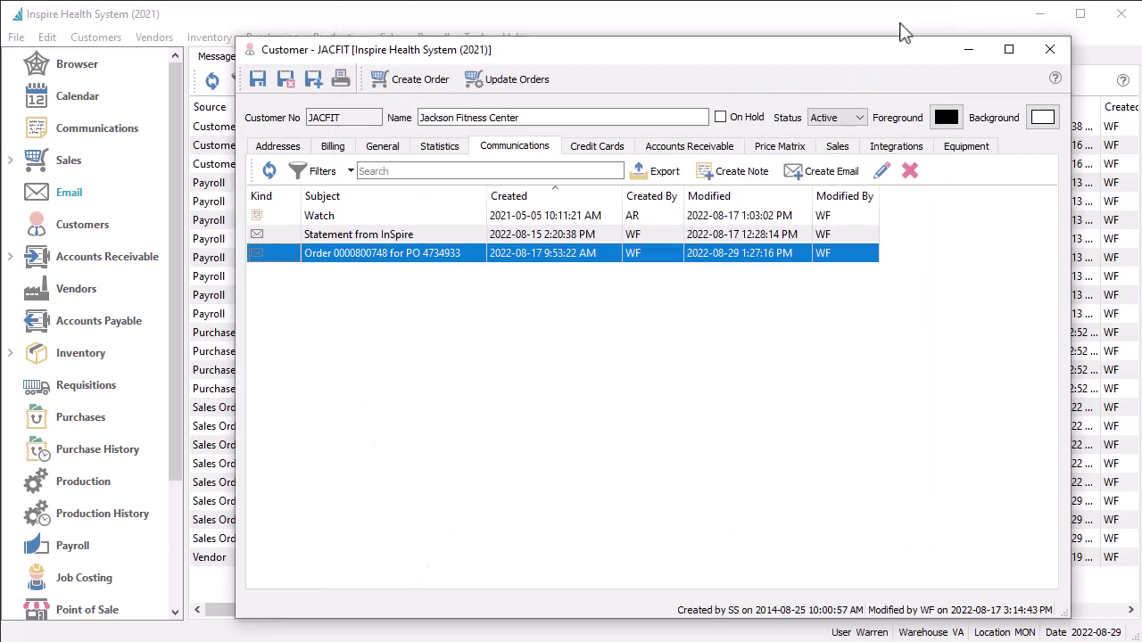
Begin and cancel a new email to JACFIT, then view the customer's Addresses tab.
click(817, 177)
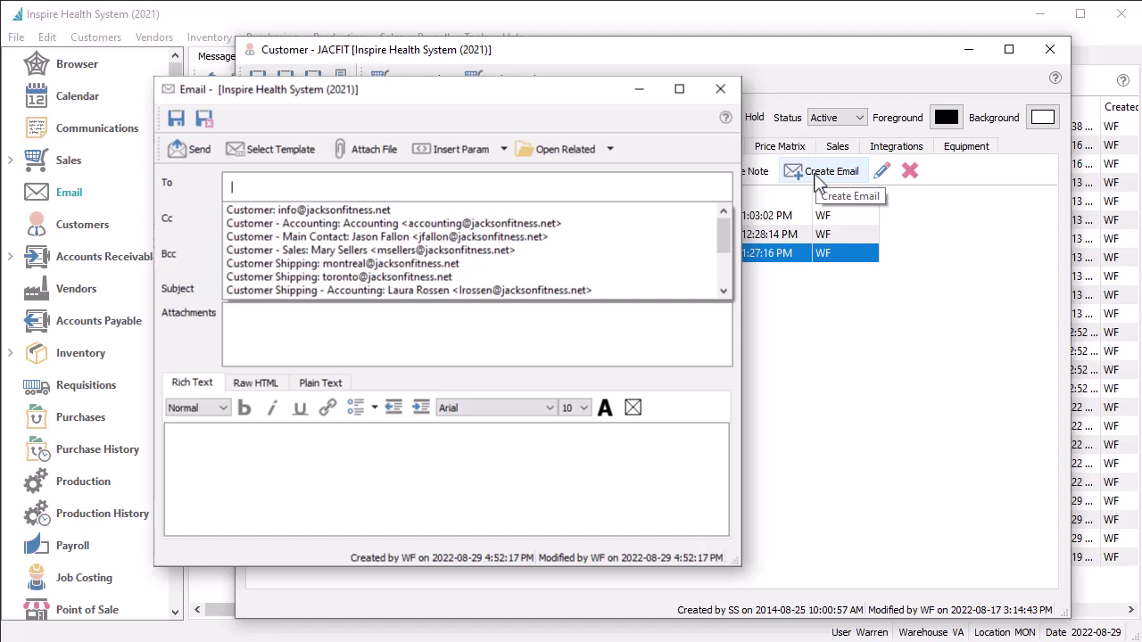
key(Escape)
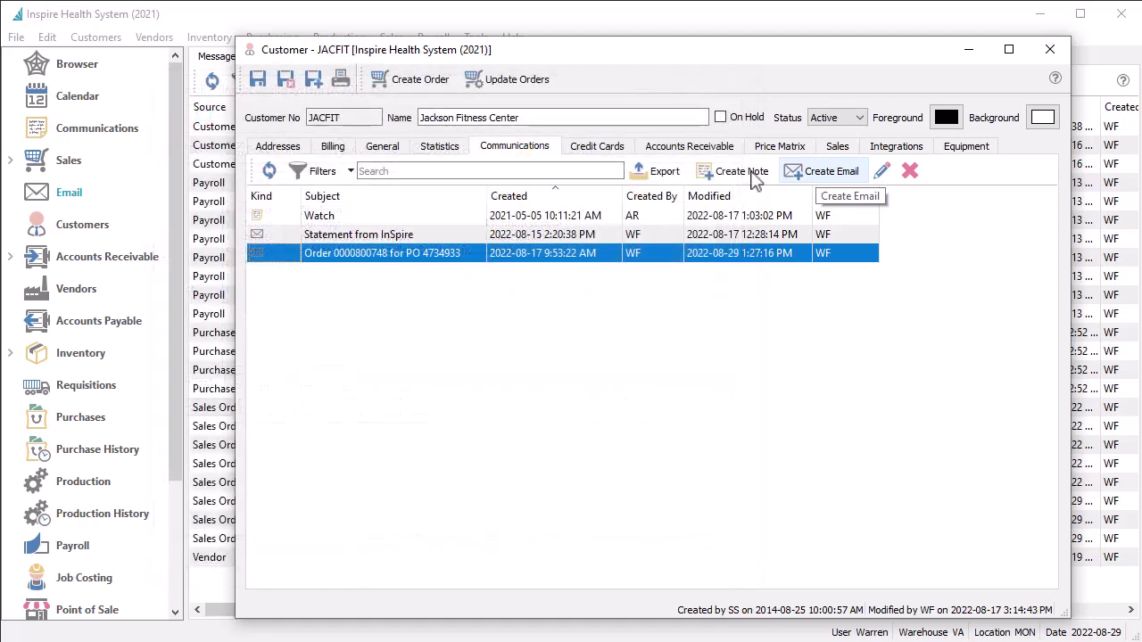
click(279, 146)
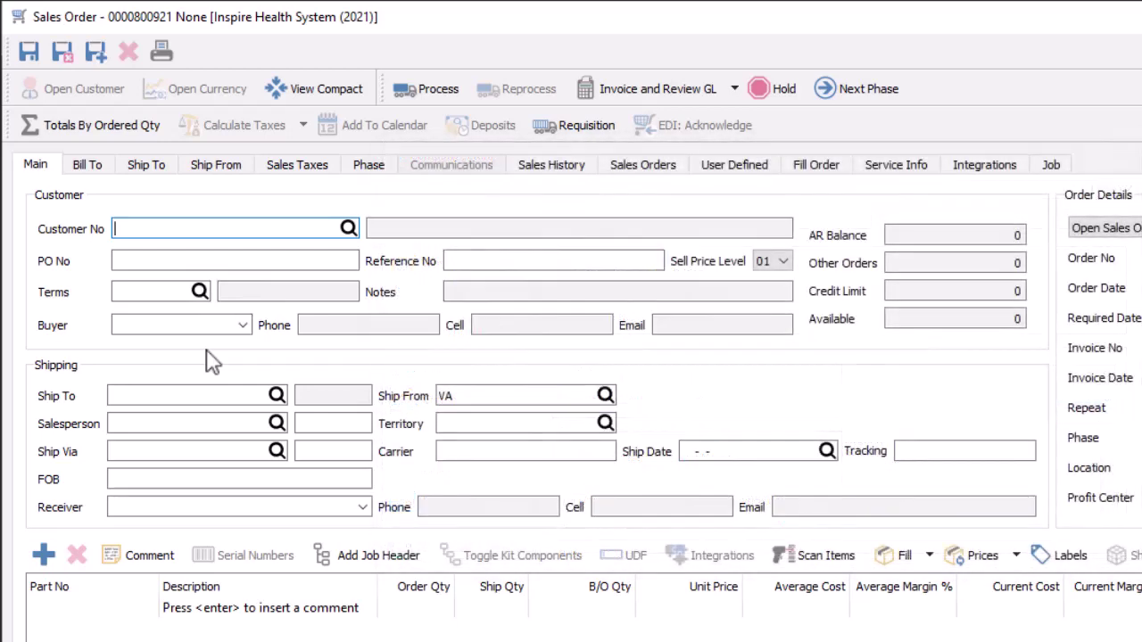
Set the order's customer to JACFIT and make its Sales contact the buyer.
text(JAC)
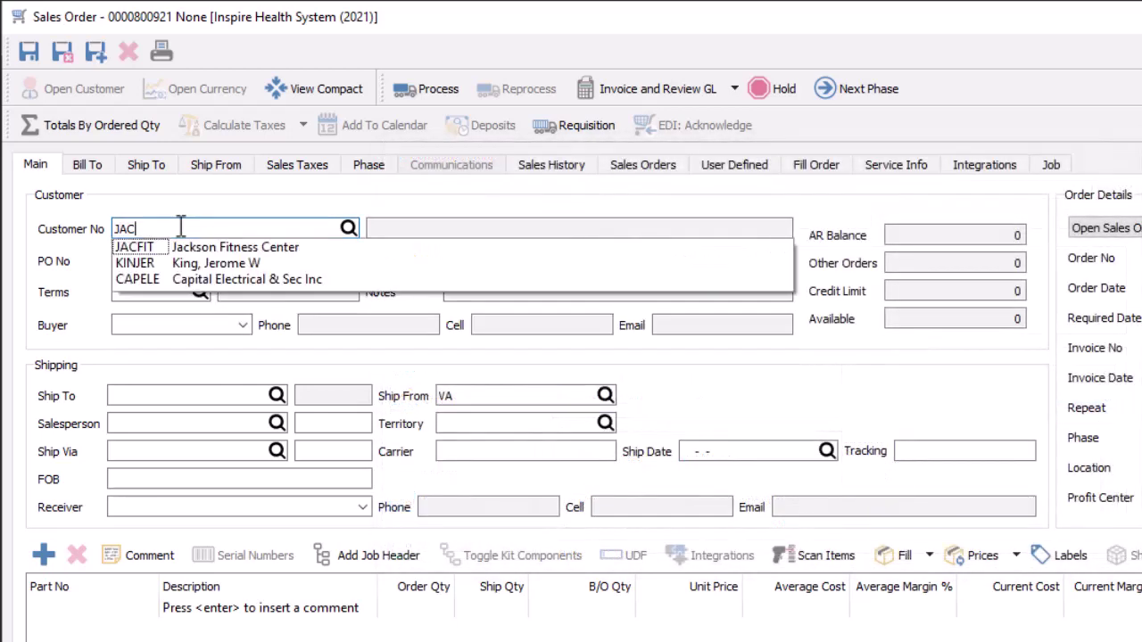
key(Down)
key(Tab)
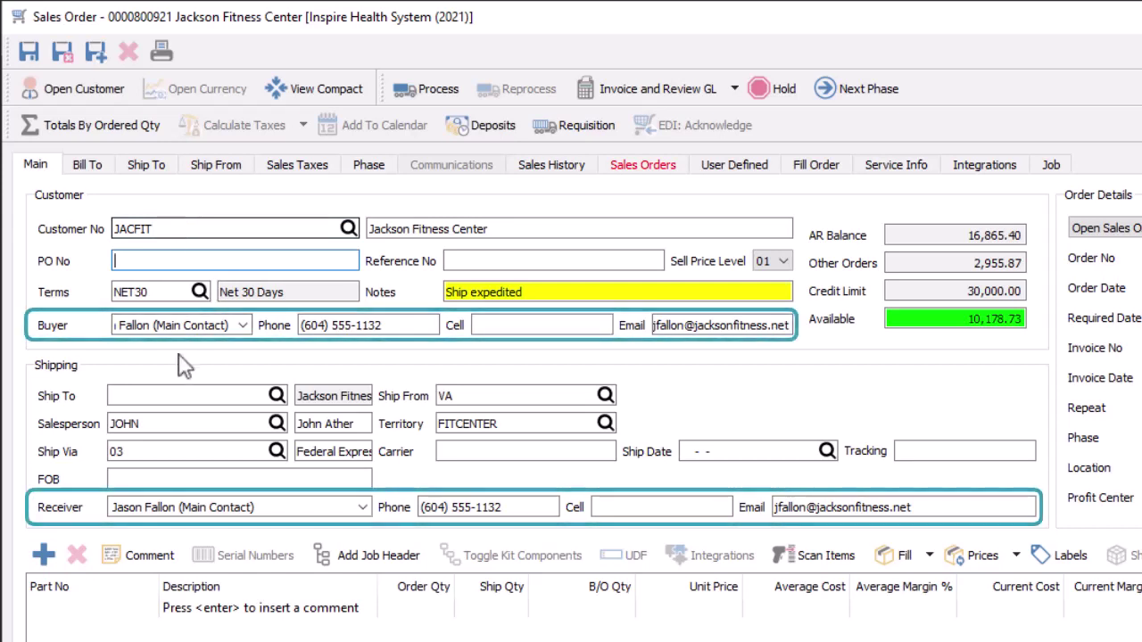
click(242, 326)
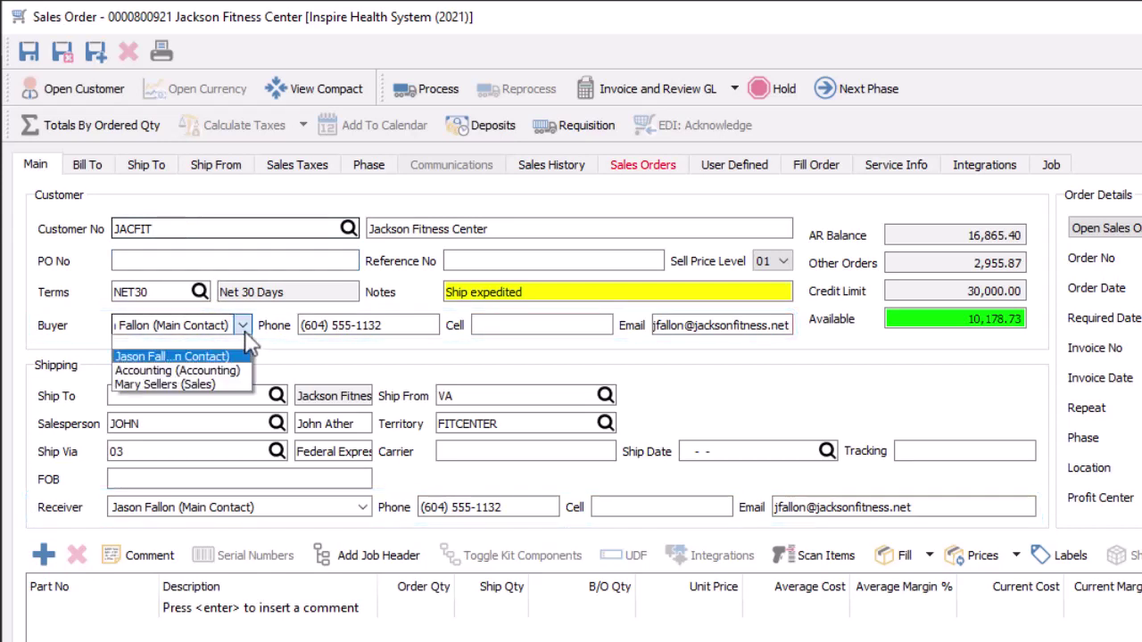
click(228, 385)
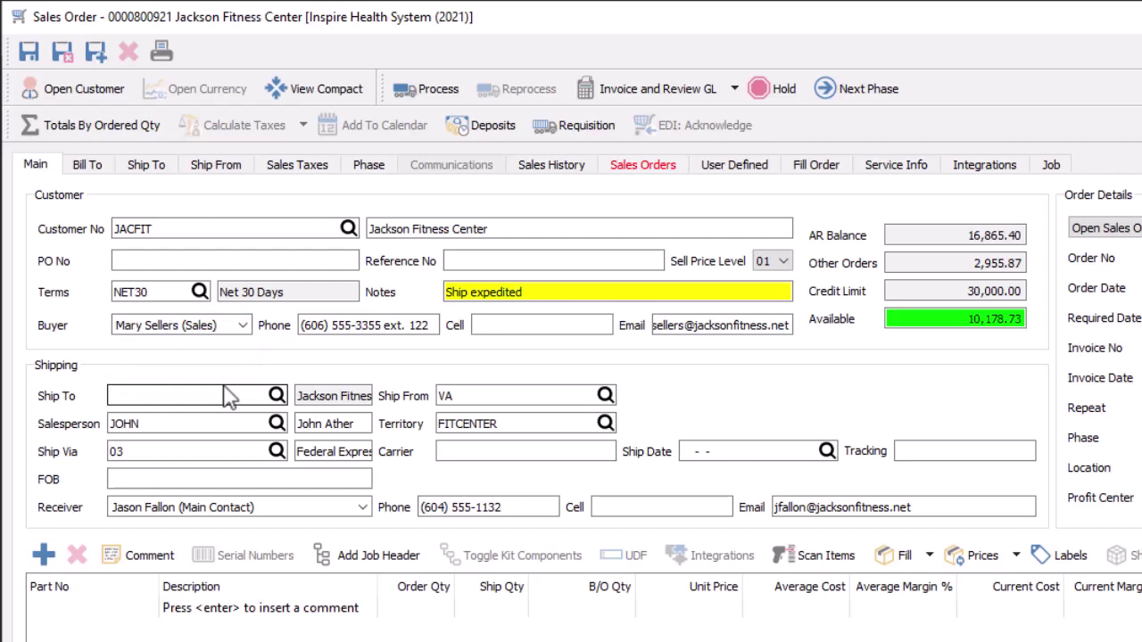
Set the ship-to location to TORONTO and bring up its receiver contacts.
click(222, 395)
text(TORONTO)
key(Tab)
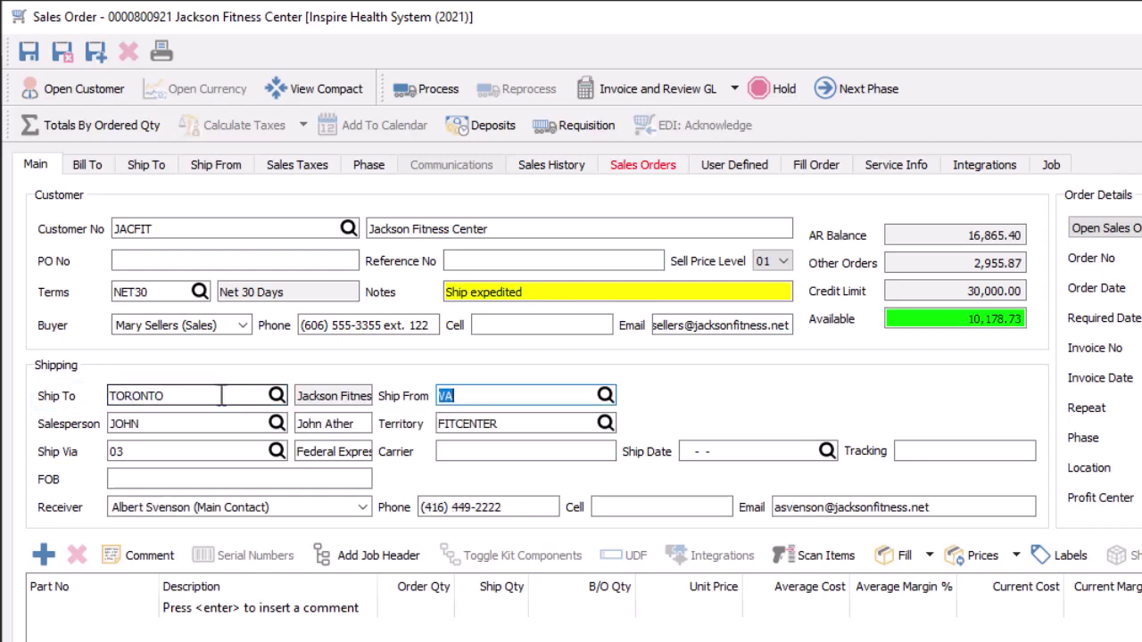
click(362, 507)
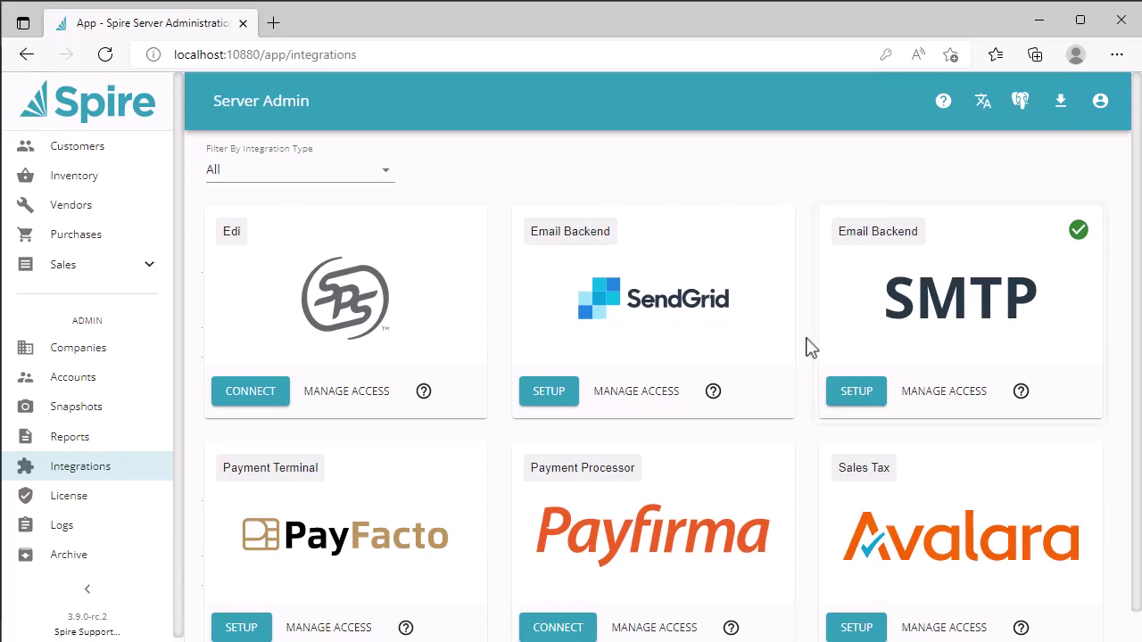
click(844, 404)
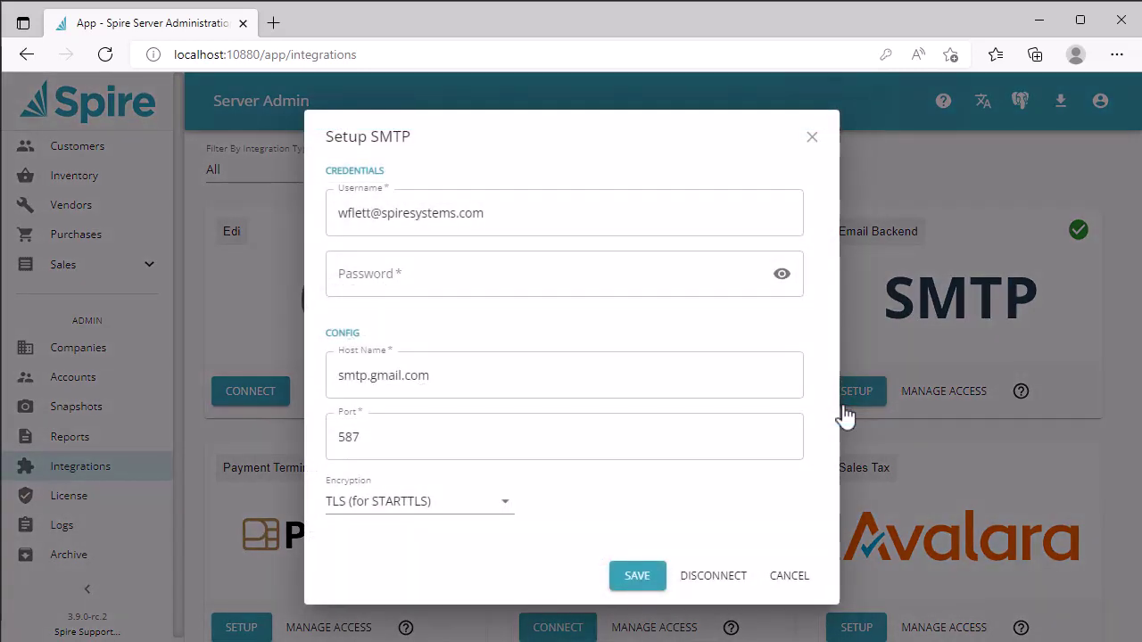
click(842, 407)
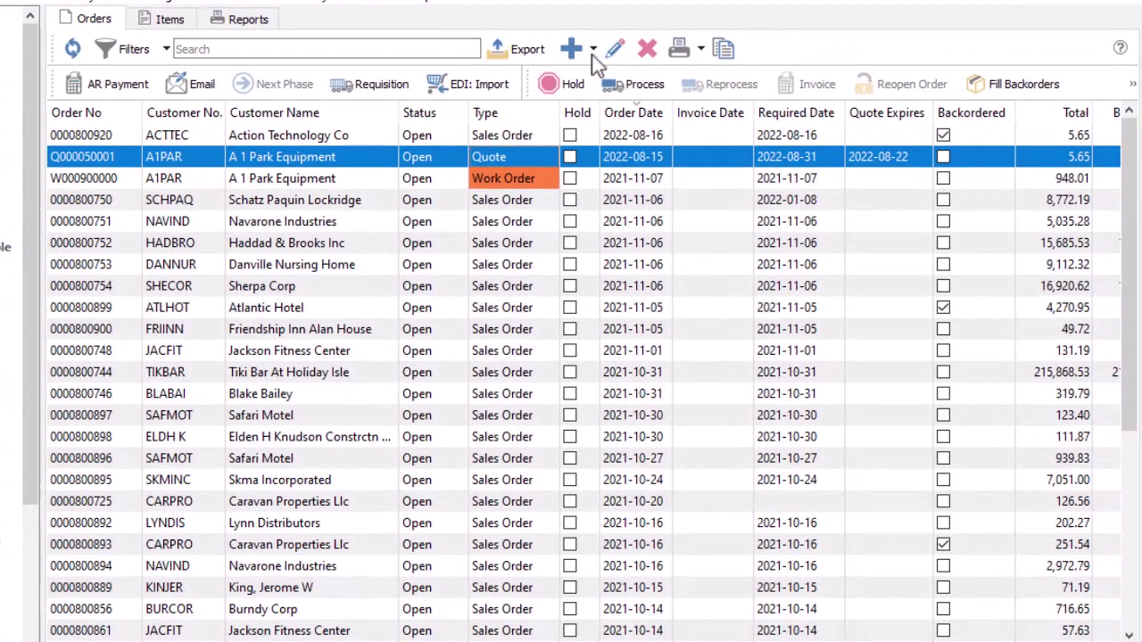
Create a new quote and set its expiry date to 2022-09-02.
click(764, 96)
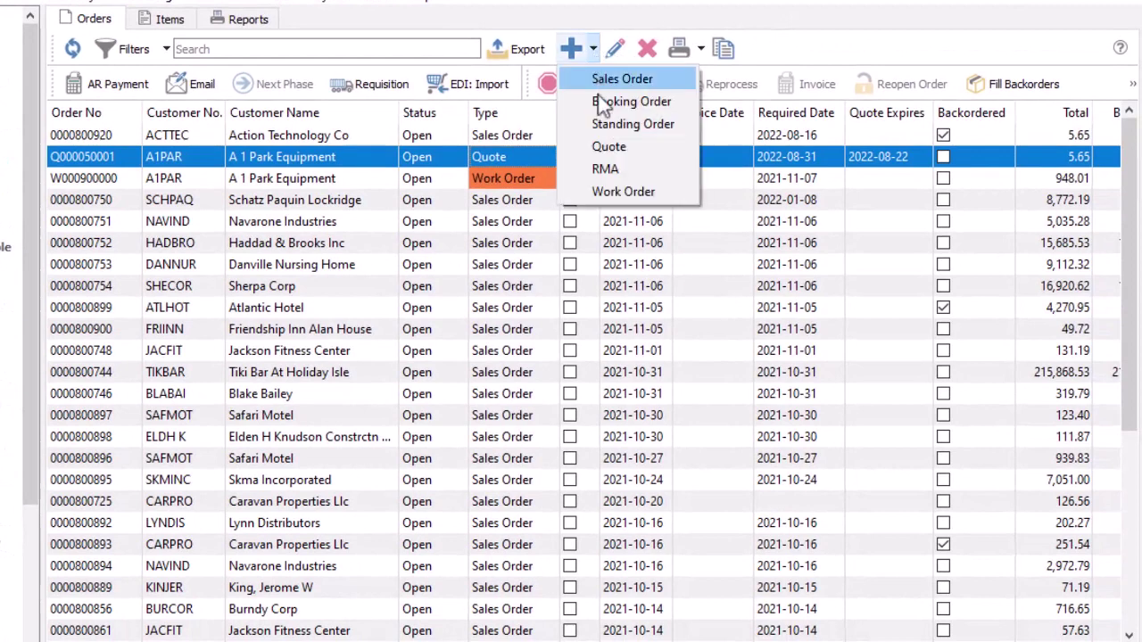
click(599, 147)
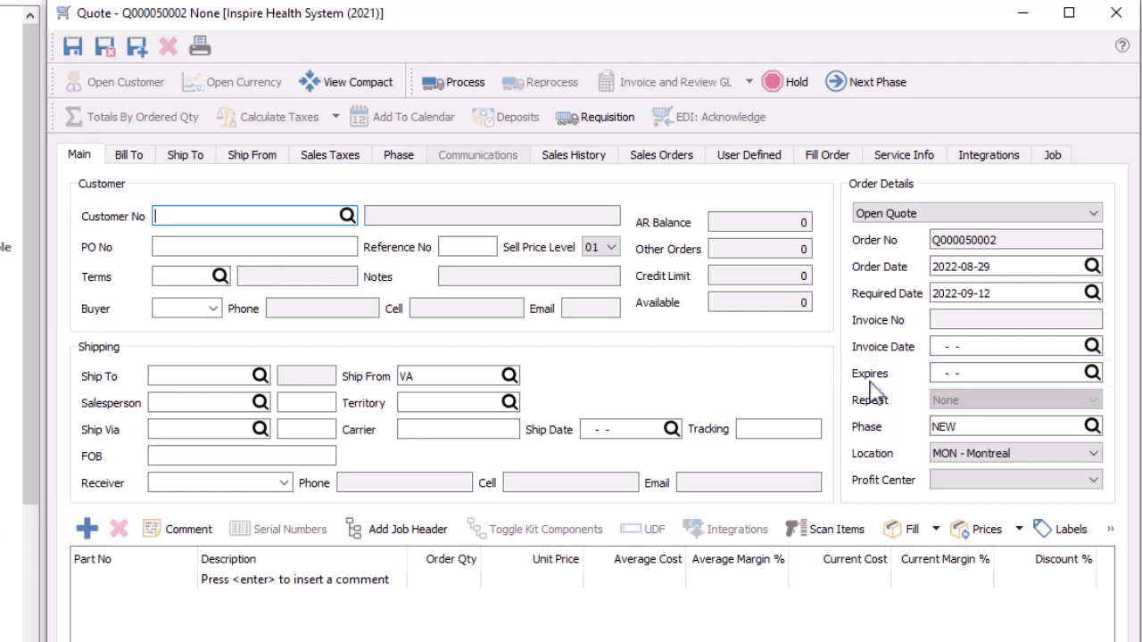
click(1092, 375)
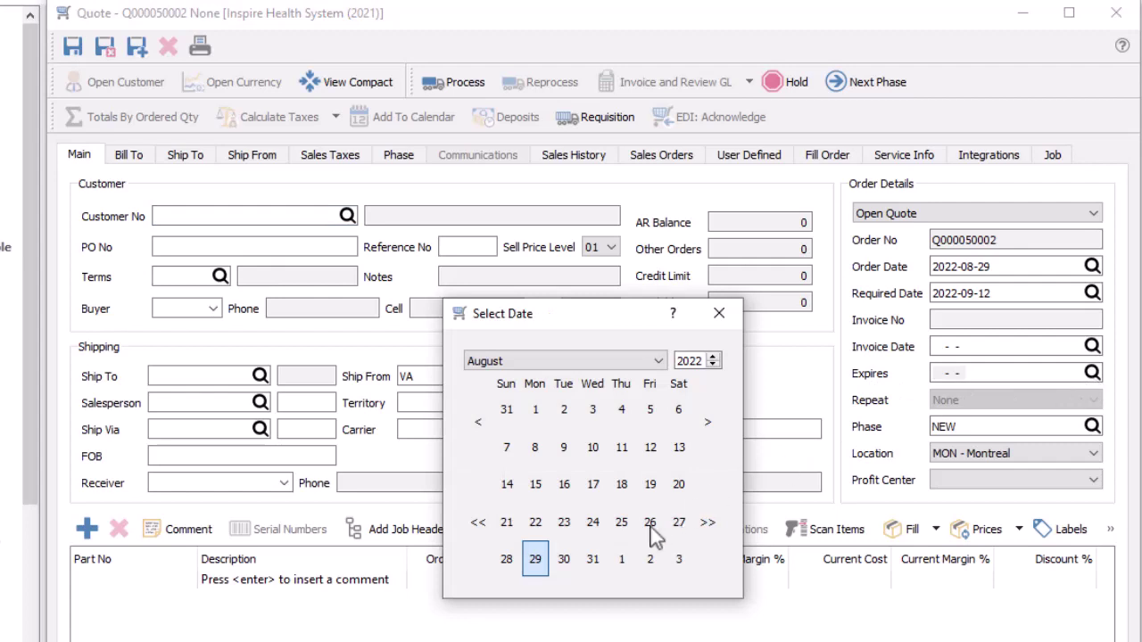
click(649, 560)
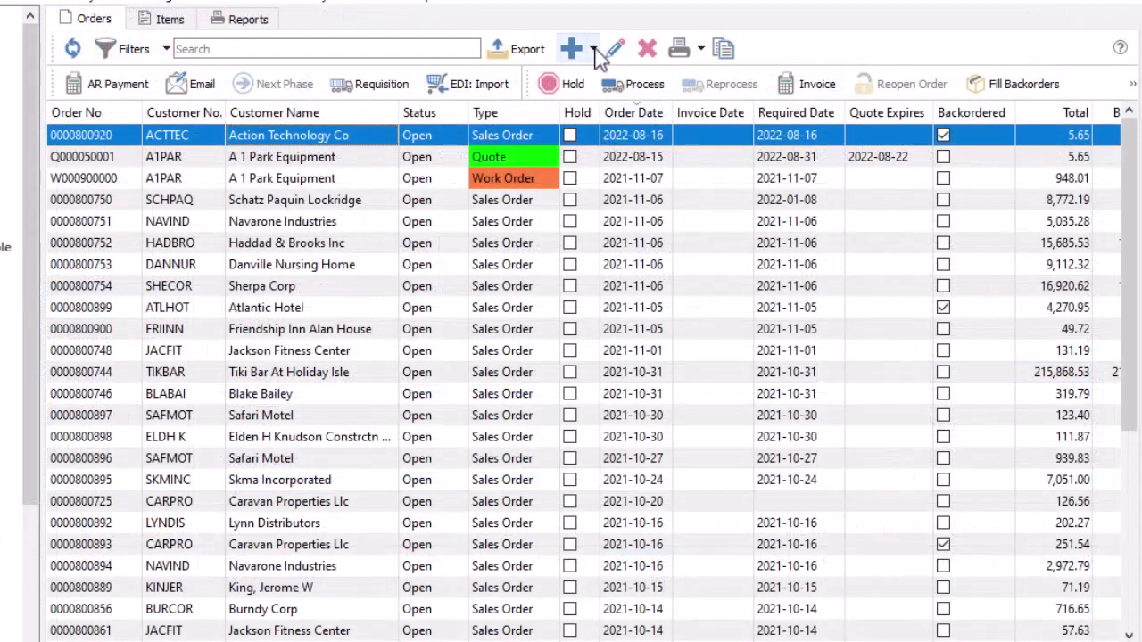
Create another new quote expiring on 2022-09-08.
click(594, 51)
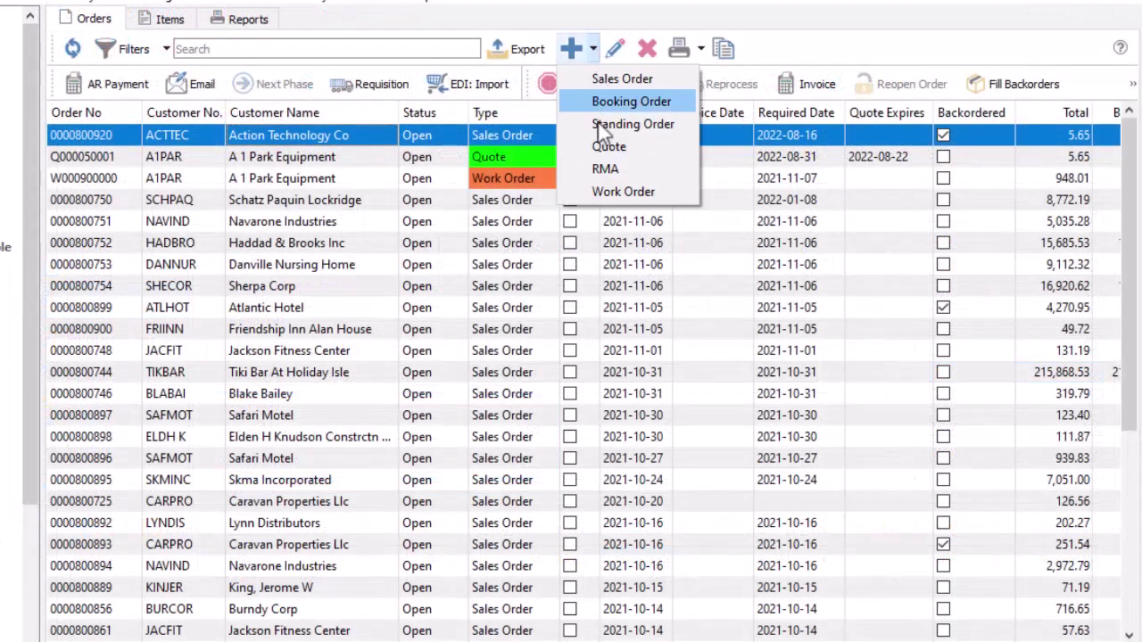
click(603, 145)
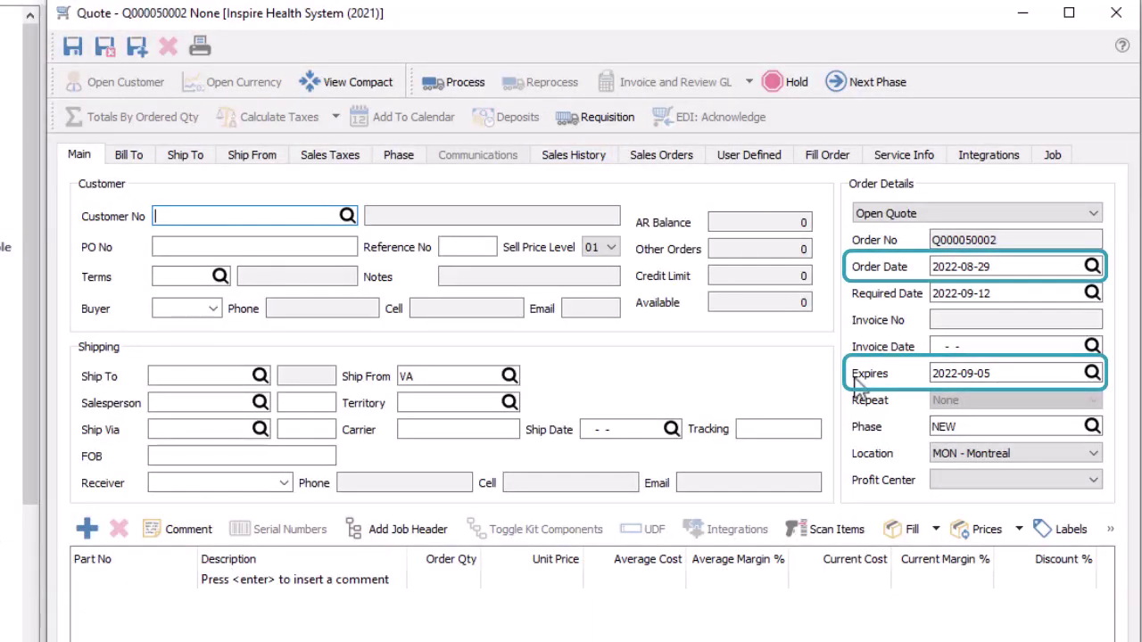
click(1093, 374)
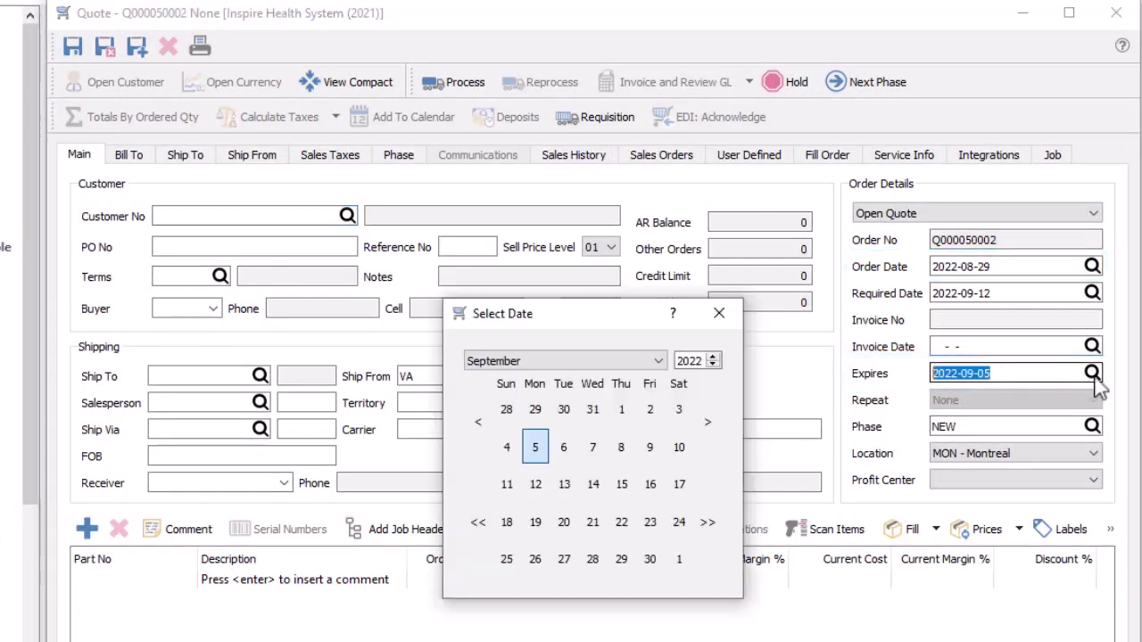
click(622, 449)
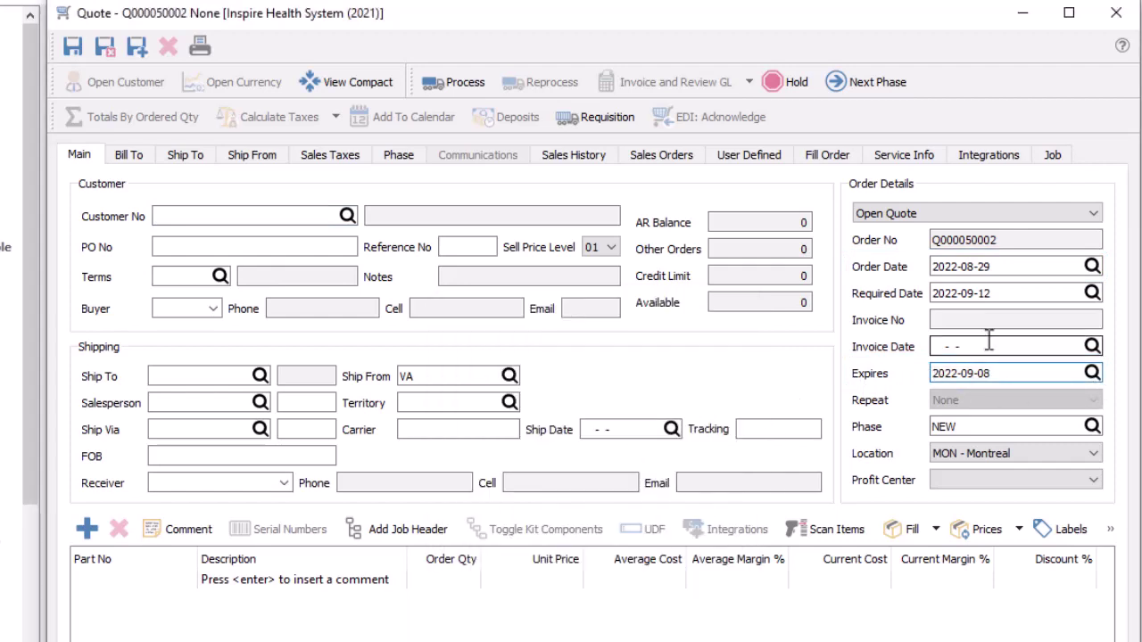
Change the order date to 2022-08-31, accept the future date, and open quote Q000050001.
click(1092, 266)
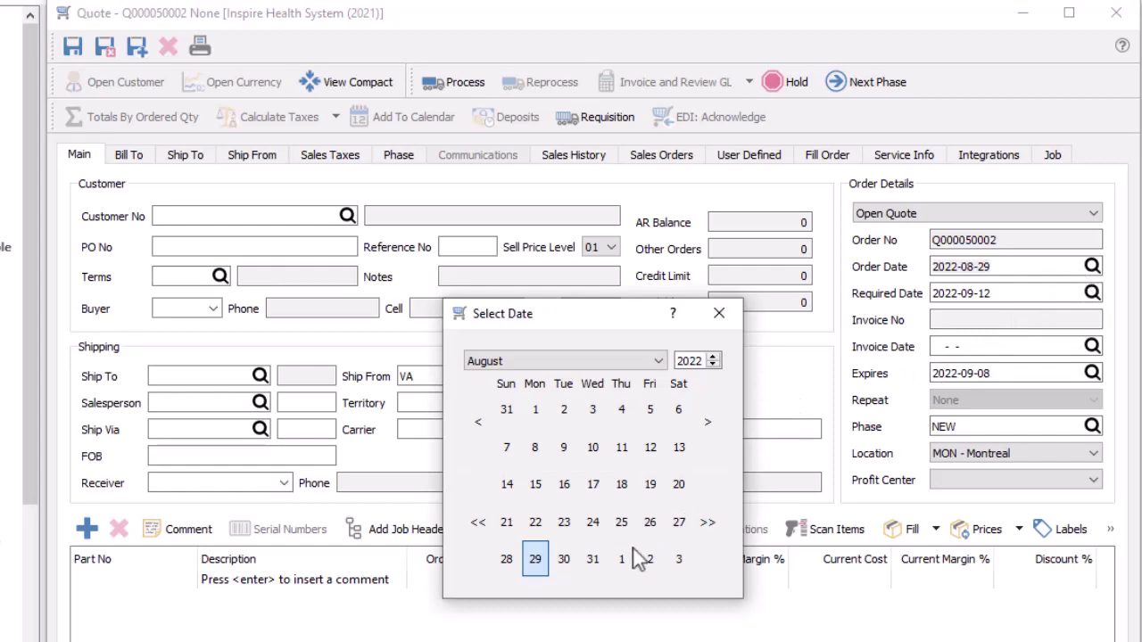
click(593, 560)
click(651, 491)
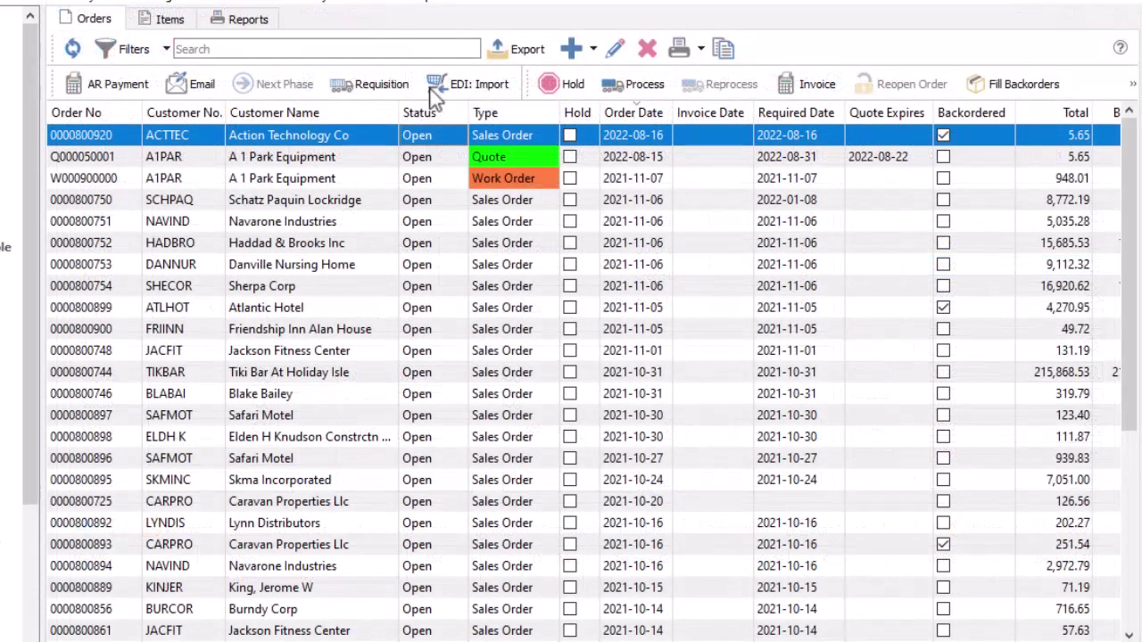
click(513, 163)
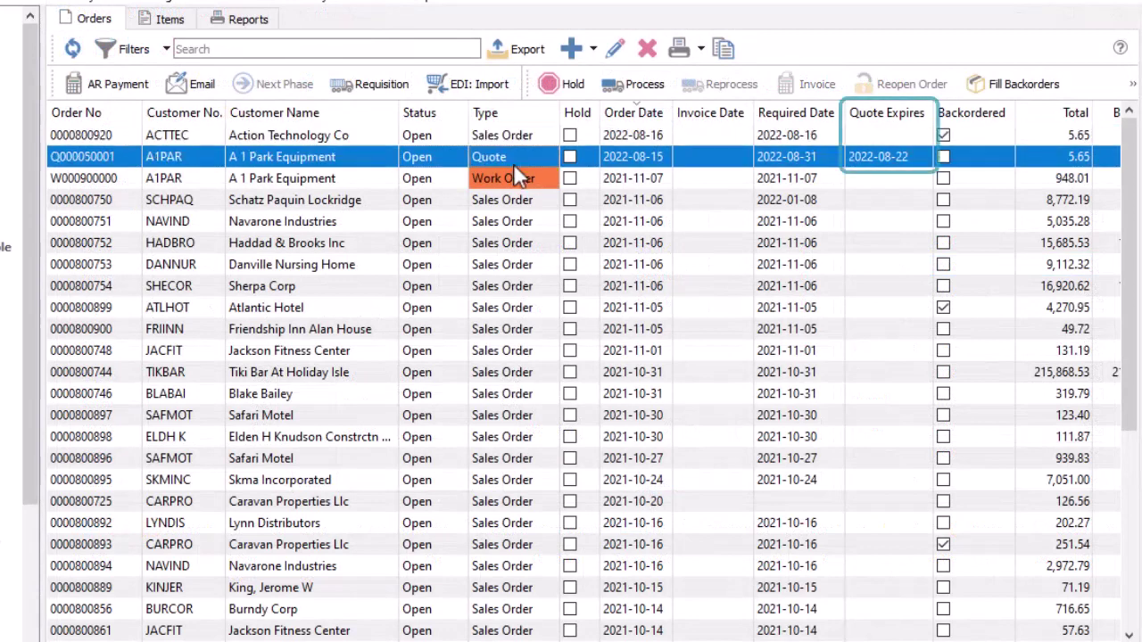
double_click(513, 165)
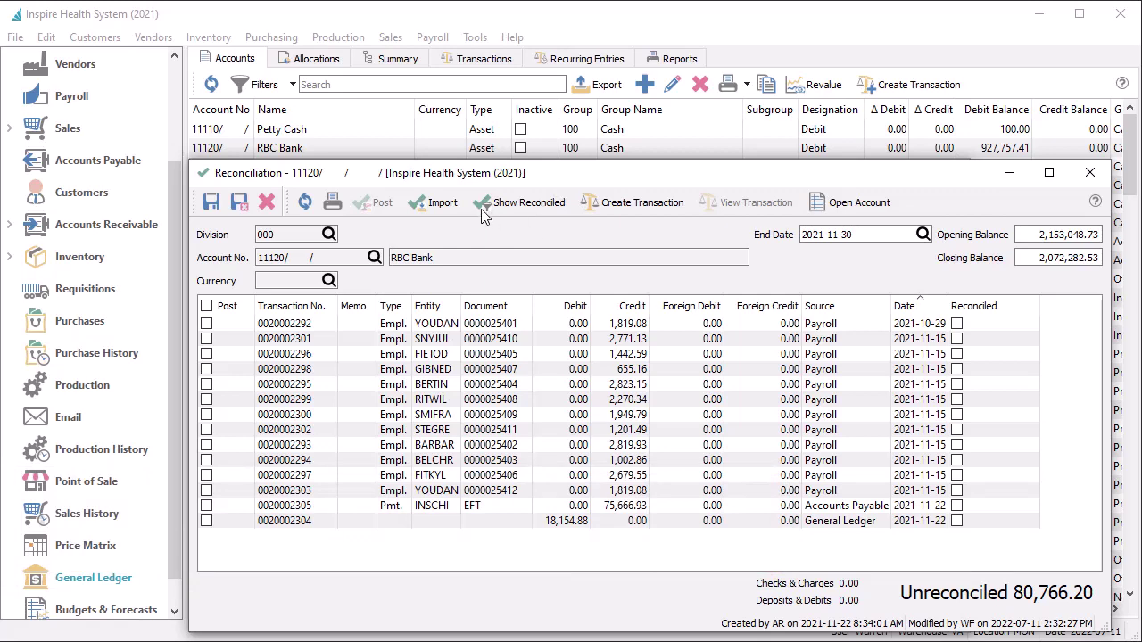
click(450, 205)
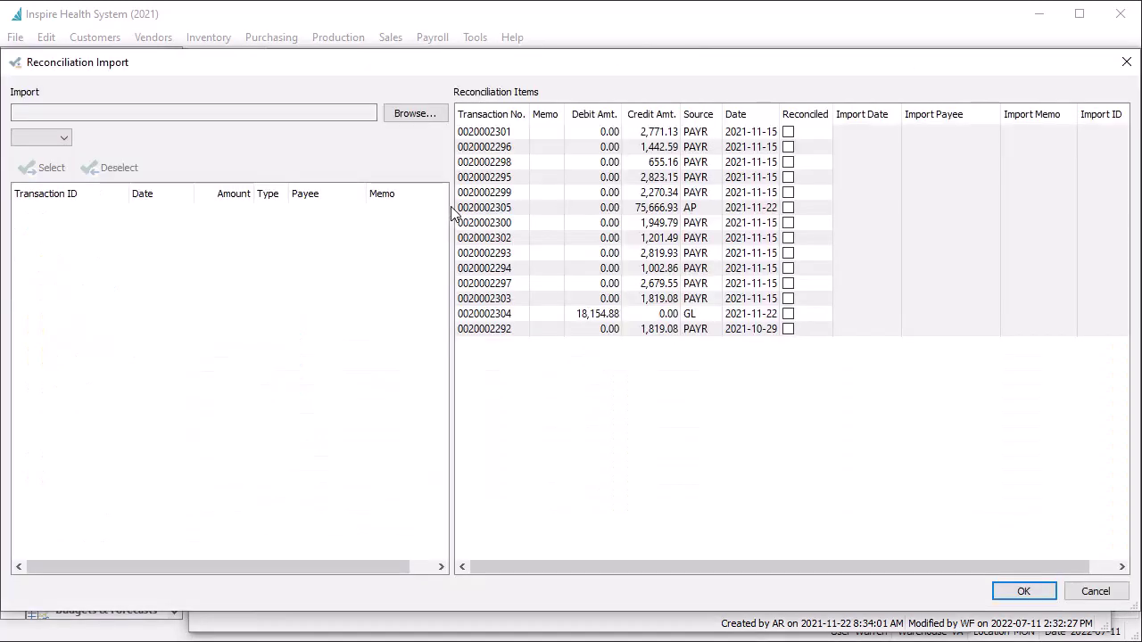
click(428, 120)
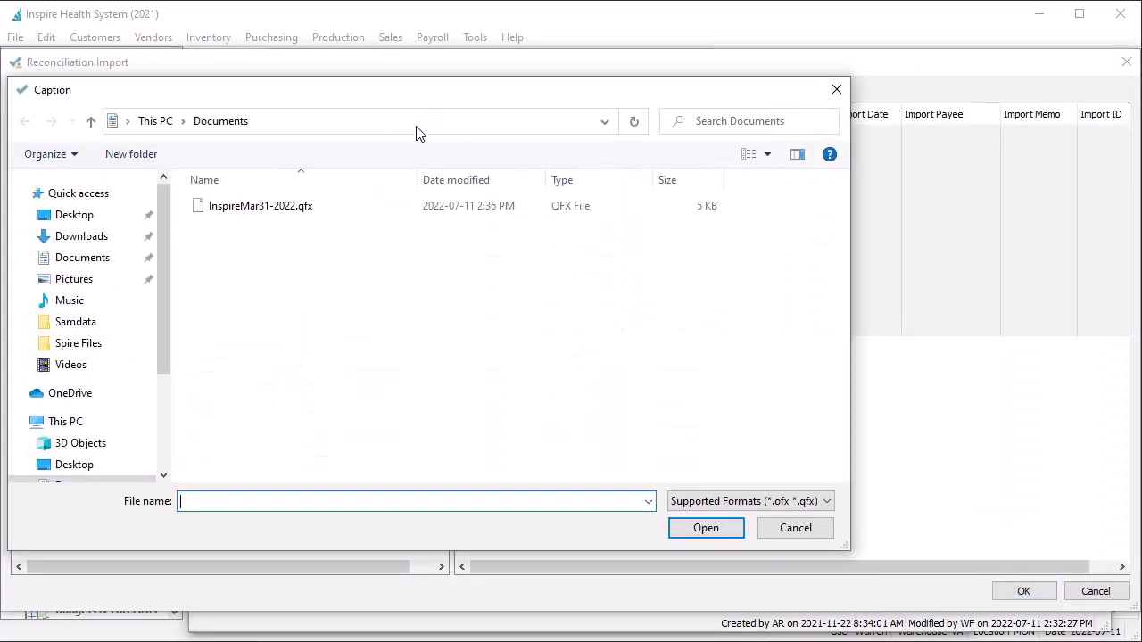
click(334, 211)
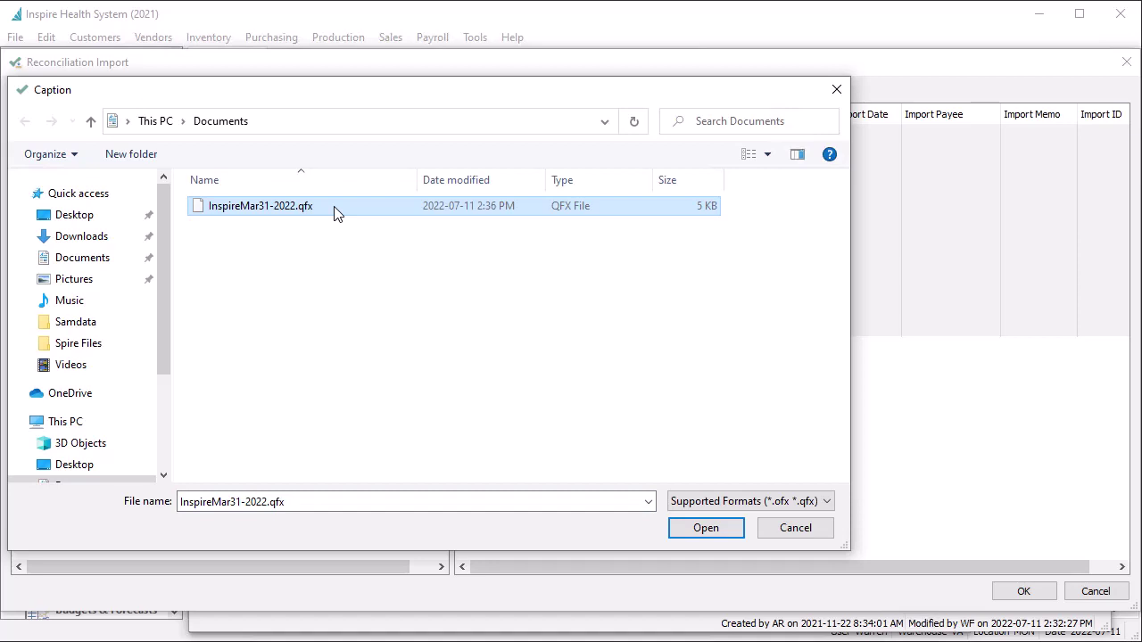
double_click(335, 211)
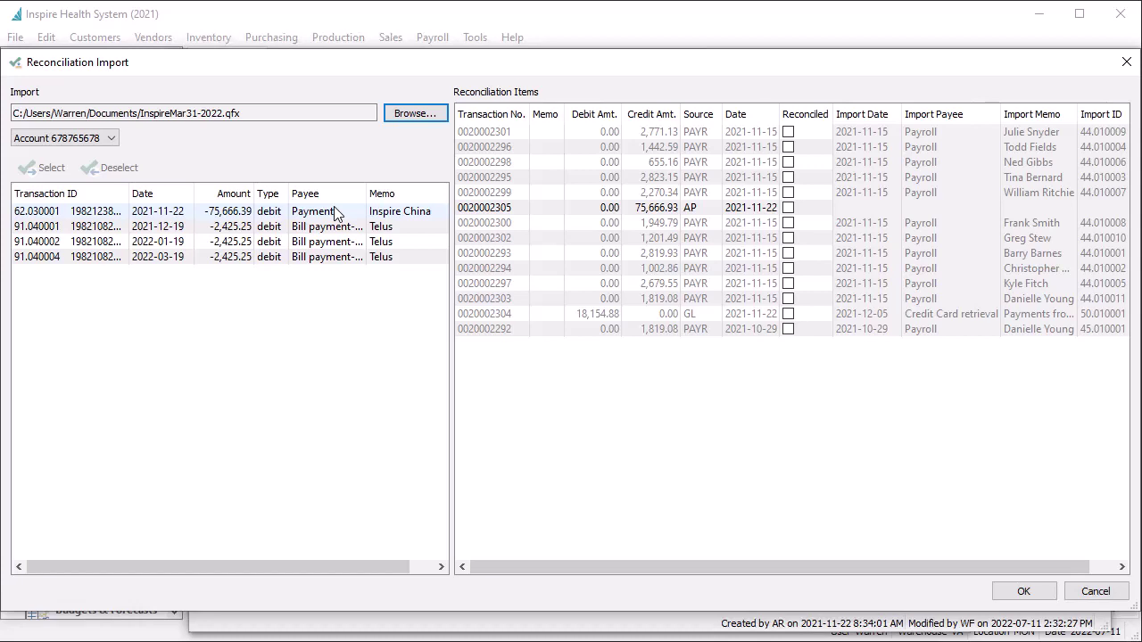
click(720, 317)
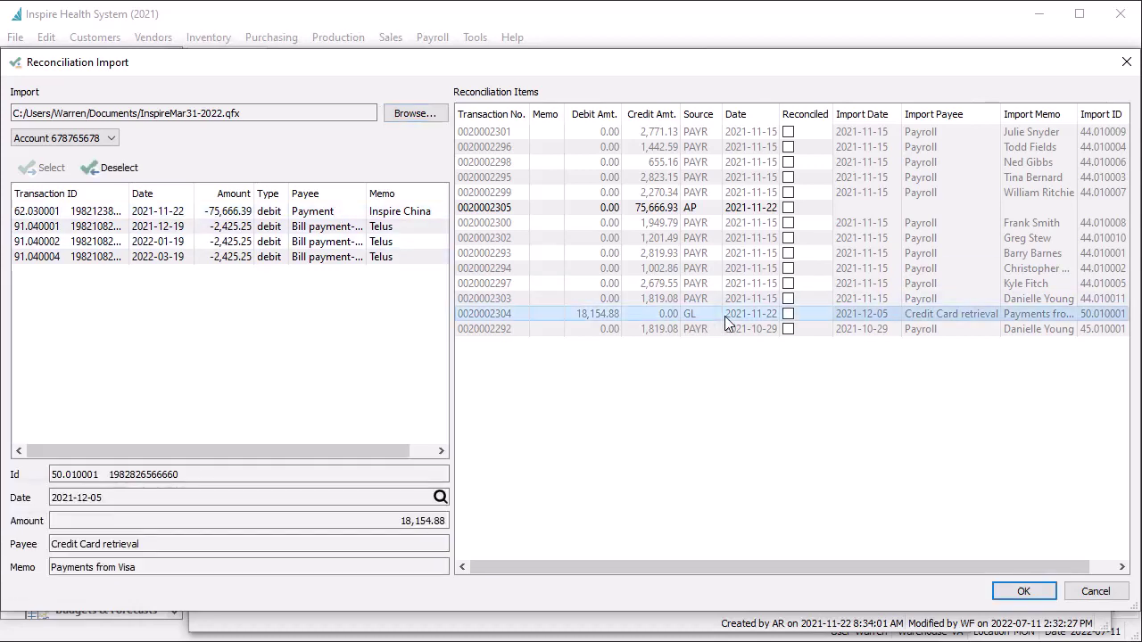